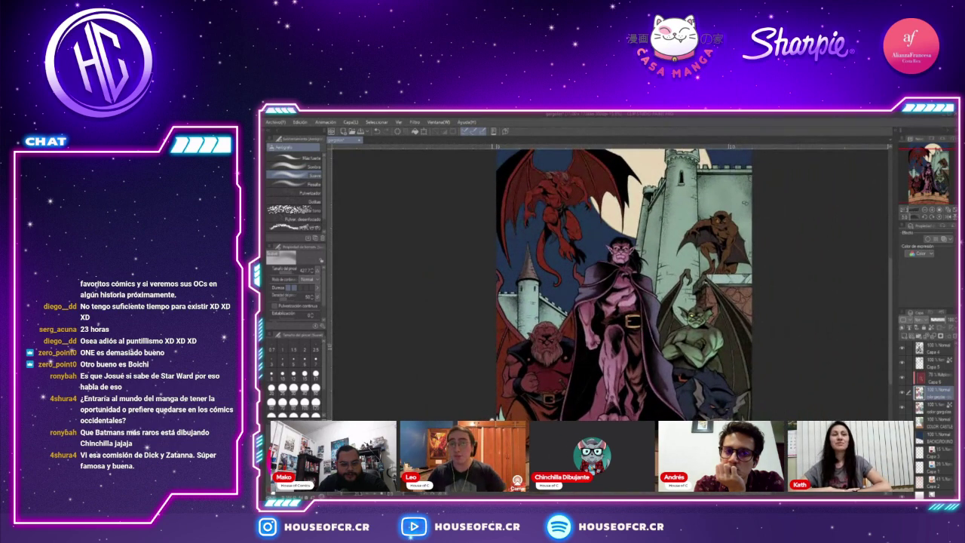
Lasso the area around the green gargoyle's arm, airbrush it softly inside the selection, and deselect
scroll(647, 297, "up", 1)
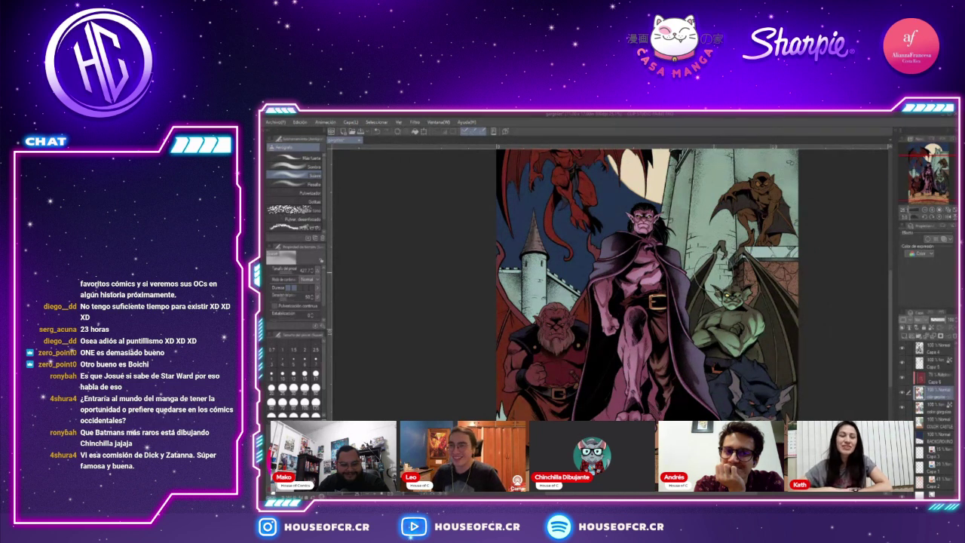
key("m")
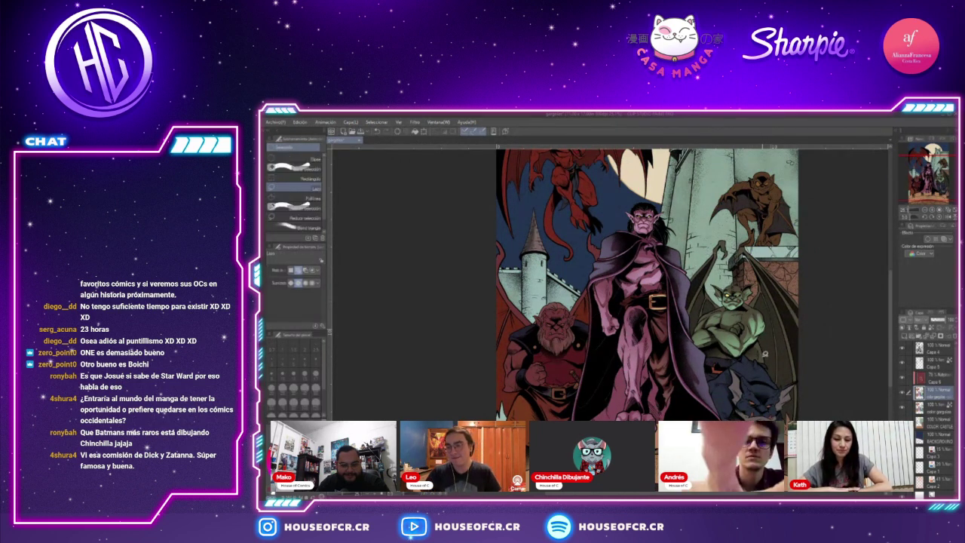
left_click_drag(761, 352, 759, 351)
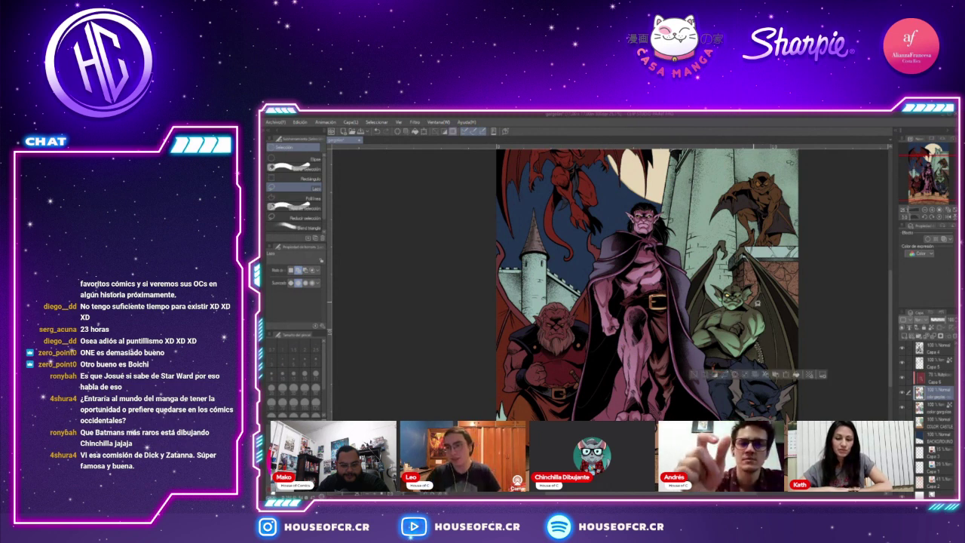
key("b")
key("ctrl+d")
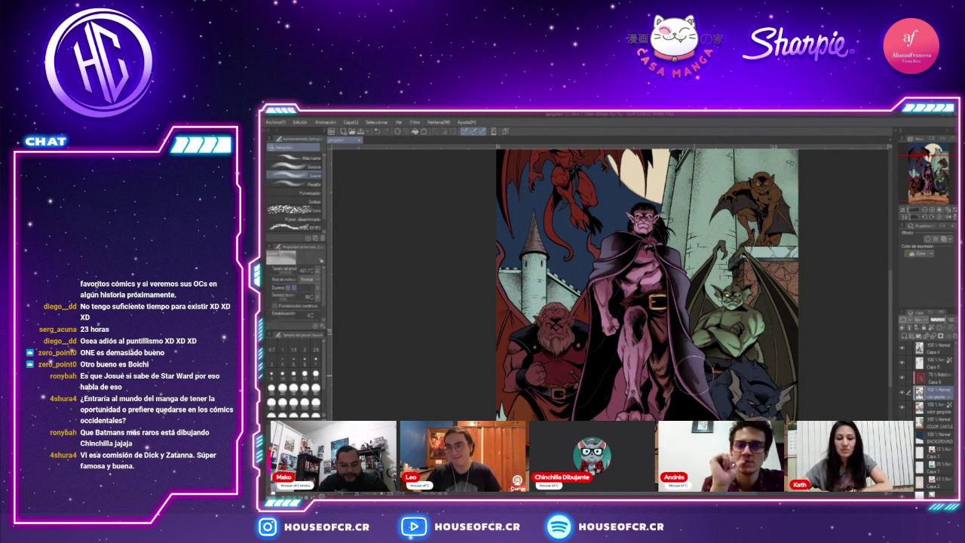
Lasso the green gargoyle's wing nearest the page edge and add soft airbrush light to it
key("m")
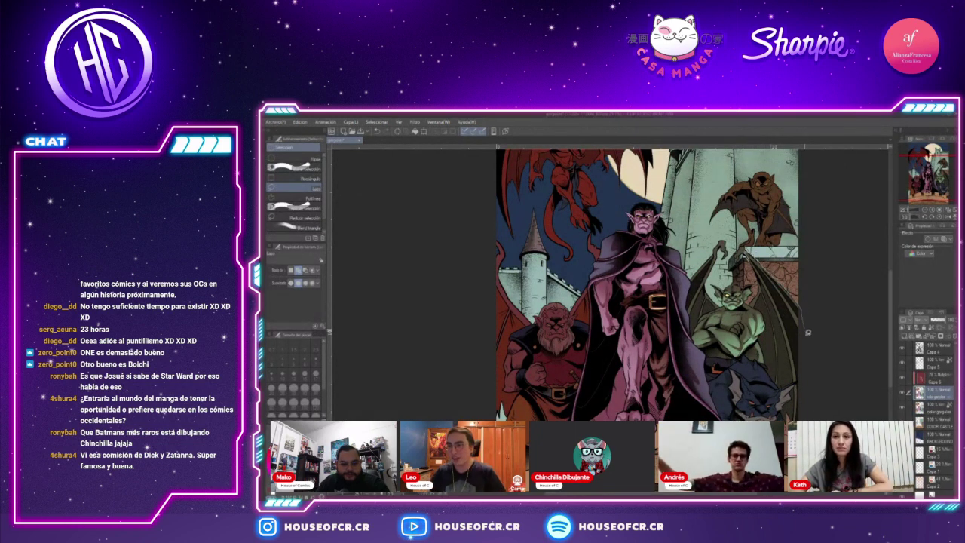
mouse_move(802, 416)
left_mouse_down()
mouse_move(776, 305)
mouse_move(749, 253)
left_mouse_up()
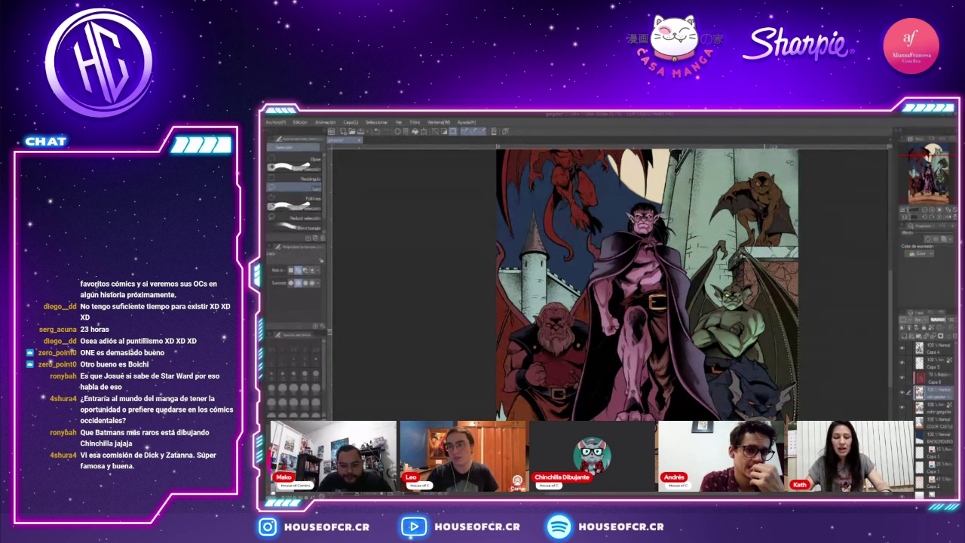
key("b")
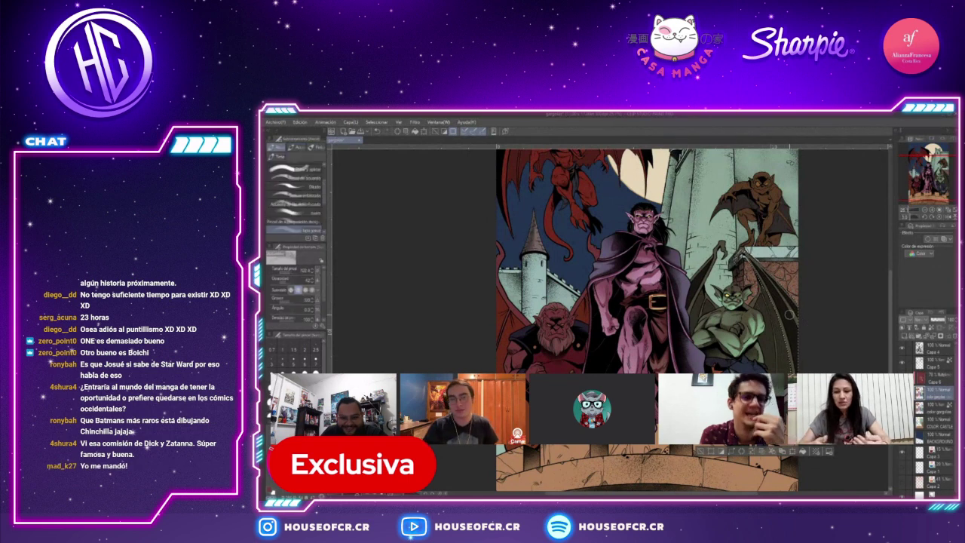
key("b")
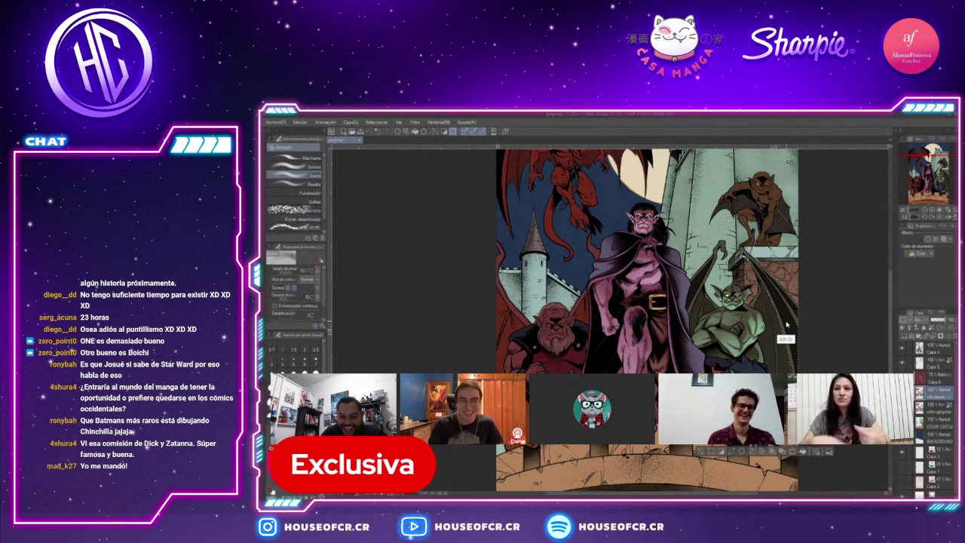
left_click_drag(786, 324, 802, 322)
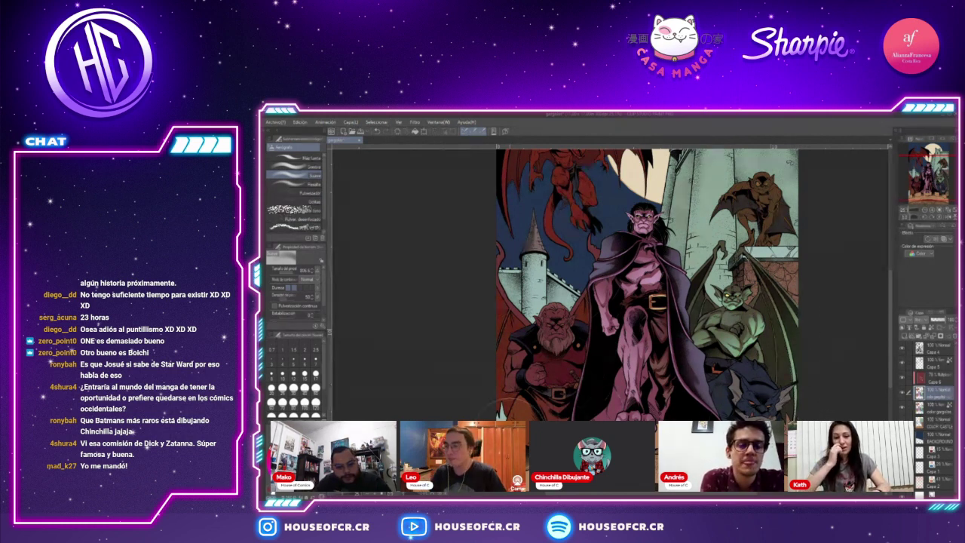
Lasso the green gargoyle's other wing beside the purple cape, airbrush it softly, and deselect
scroll(494, 459, "down", 2)
scroll(495, 460, "up", 2)
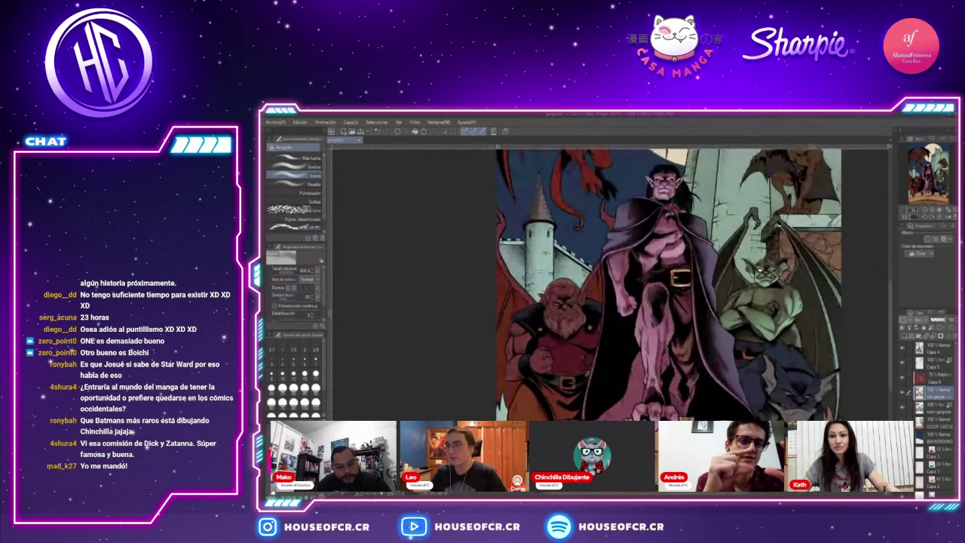
key("m")
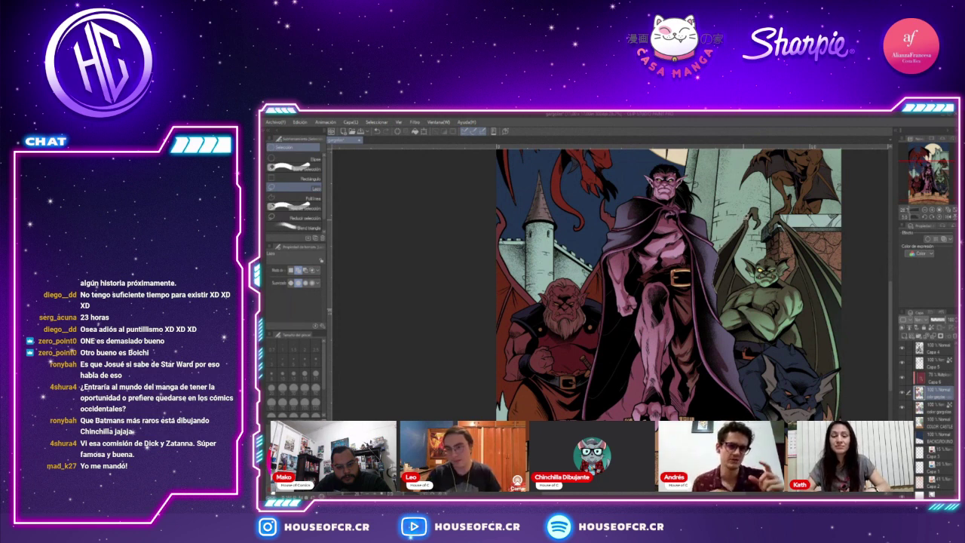
left_click_drag(736, 254, 716, 300)
key("b")
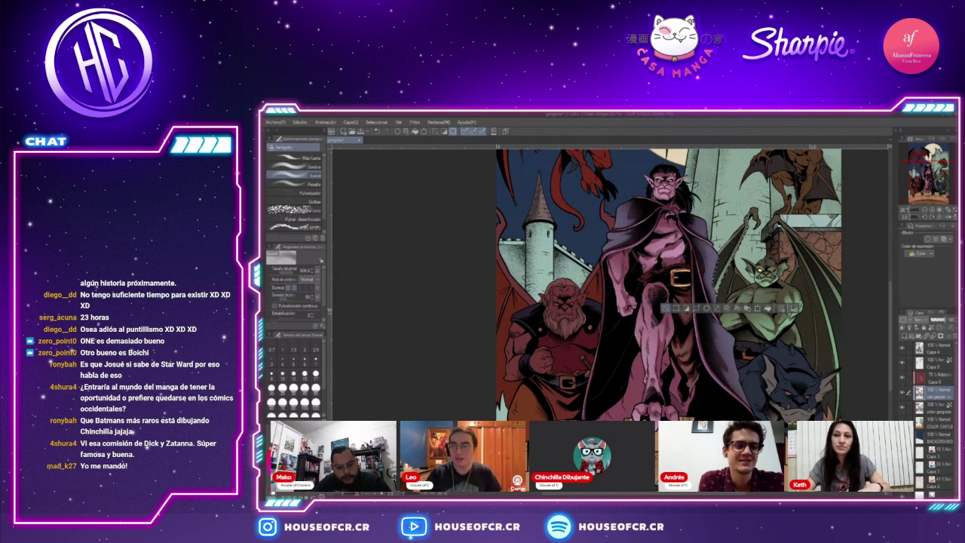
key("ctrl+d")
scroll(435, 414, "down", 3)
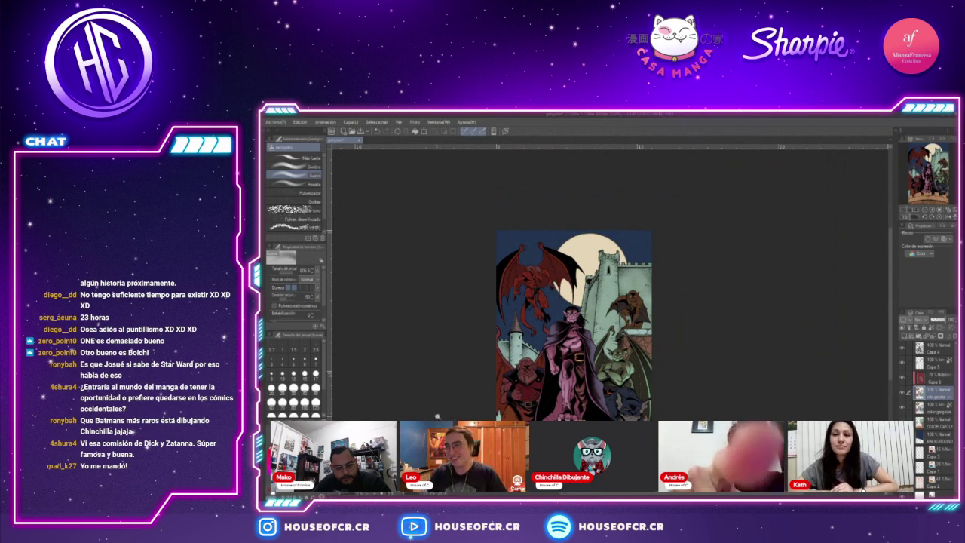
Lasso the green gargoyle's belt and blue trousers, airbrush them softly, and clear the selection
scroll(437, 416, "up", 4)
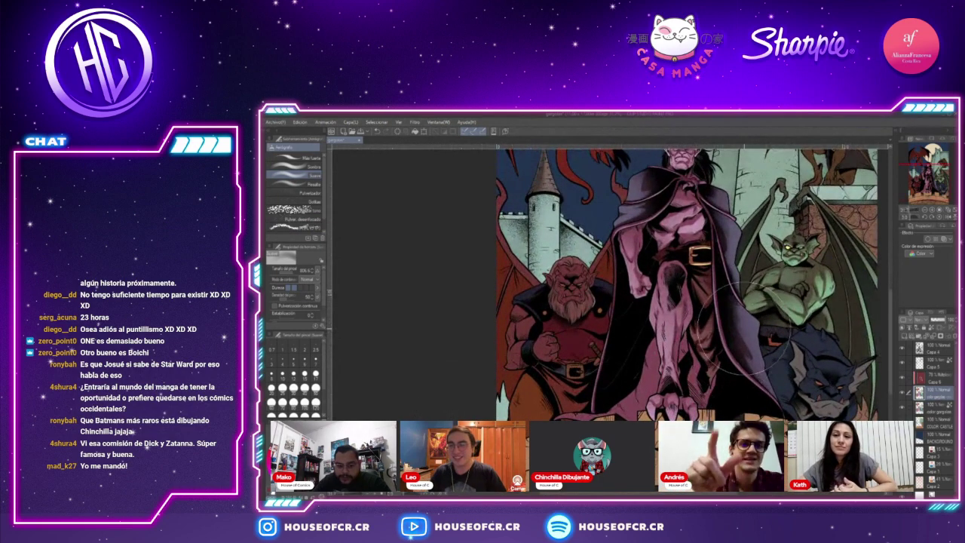
key("m")
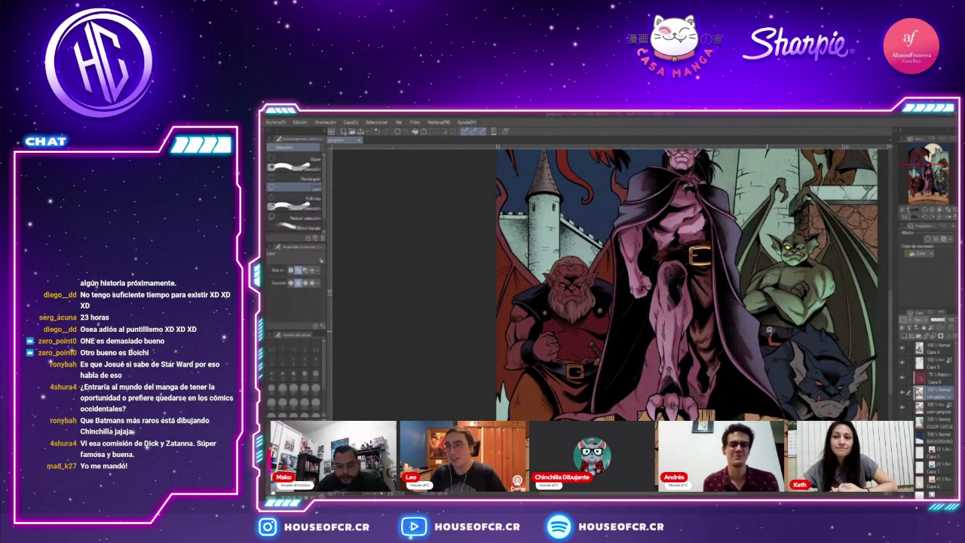
left_click_drag(766, 326, 768, 337)
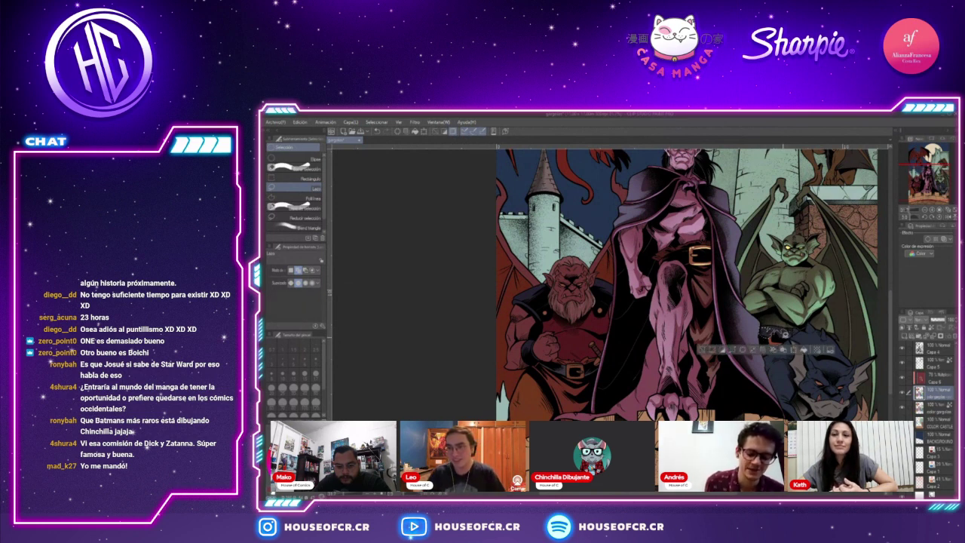
left_click_drag(783, 333, 835, 334)
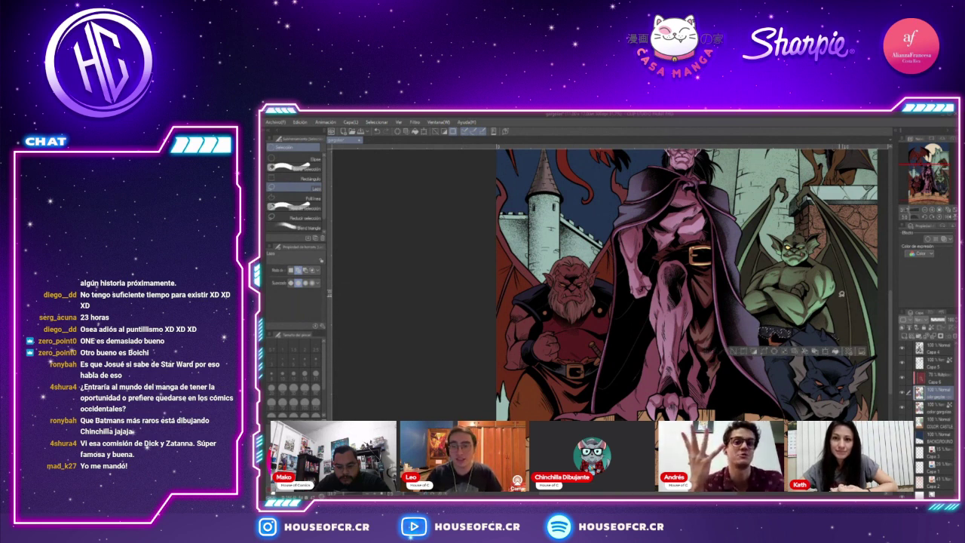
key("b")
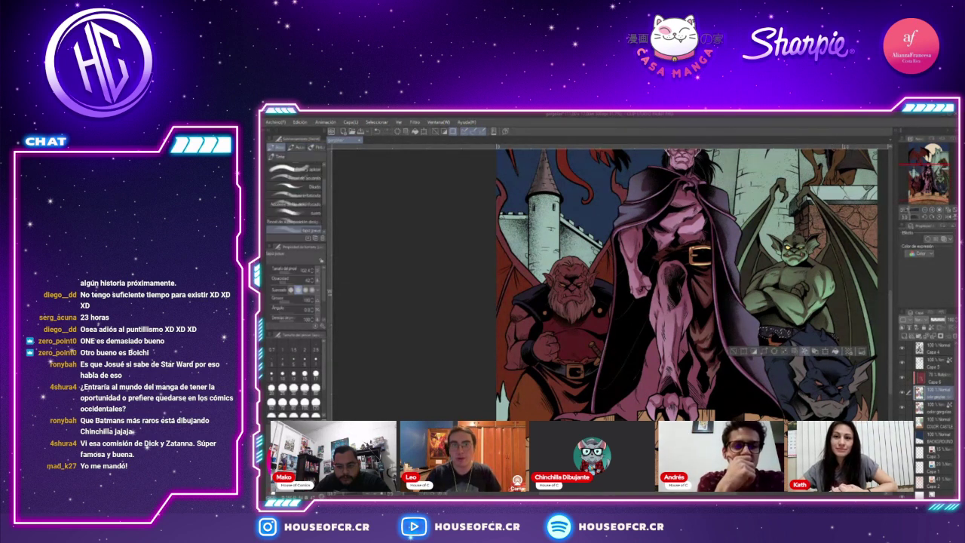
key("b")
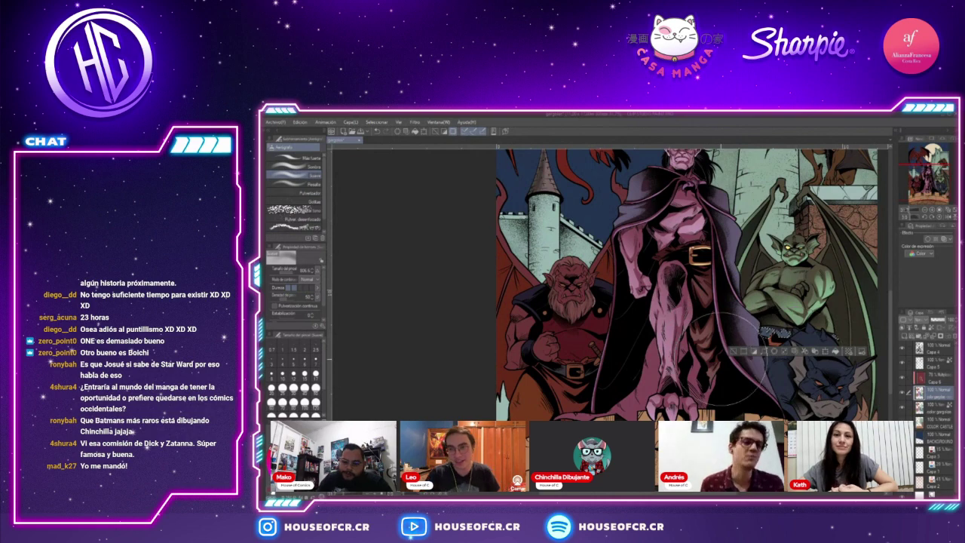
left_click(733, 351)
Examine the whole gargoyle illustration and its central figures to judge the lighting and colours
scroll(550, 419, "down", 5)
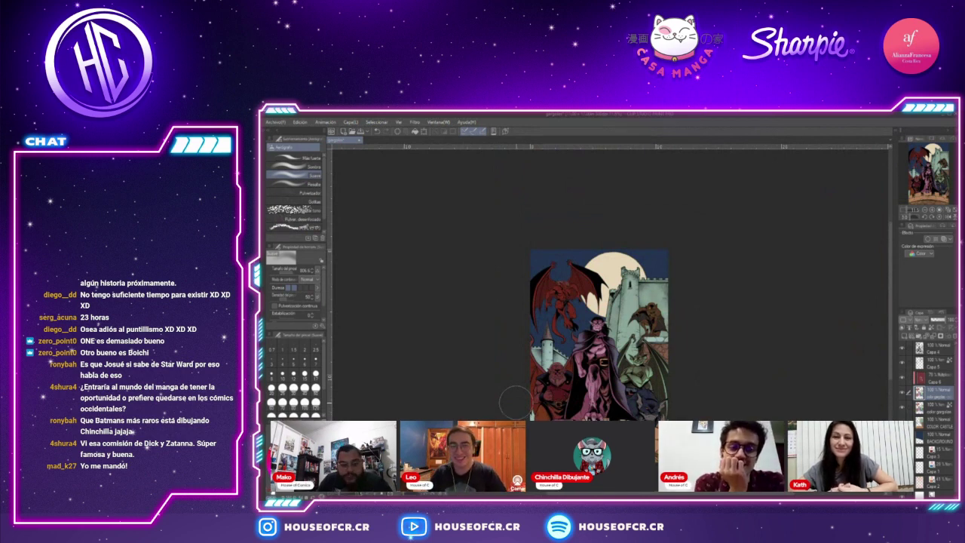
left_click_drag(479, 454, 496, 436)
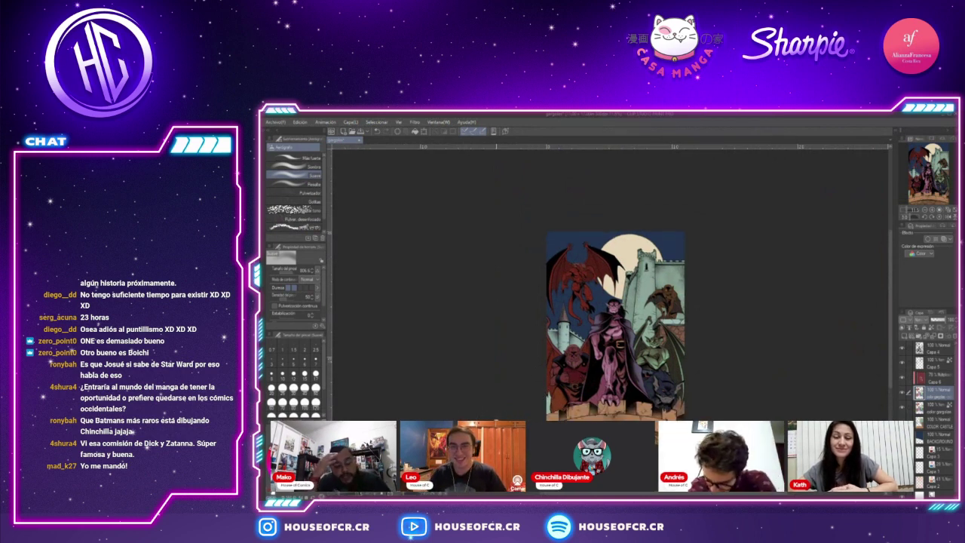
left_click_drag(546, 407, 627, 358)
left_click_drag(663, 328, 560, 392)
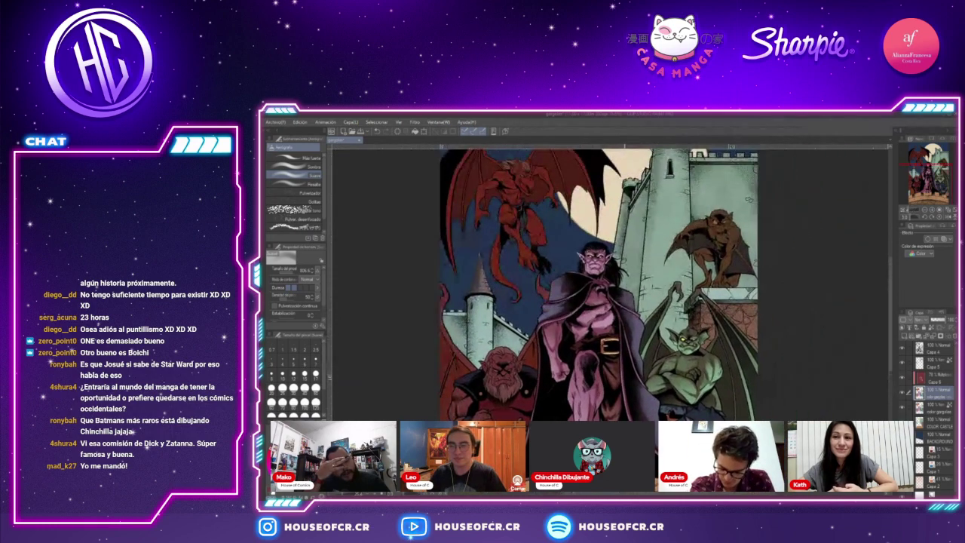
mouse_move(632, 377)
left_mouse_down()
mouse_move(679, 341)
mouse_move(649, 467)
left_mouse_up()
key("p")
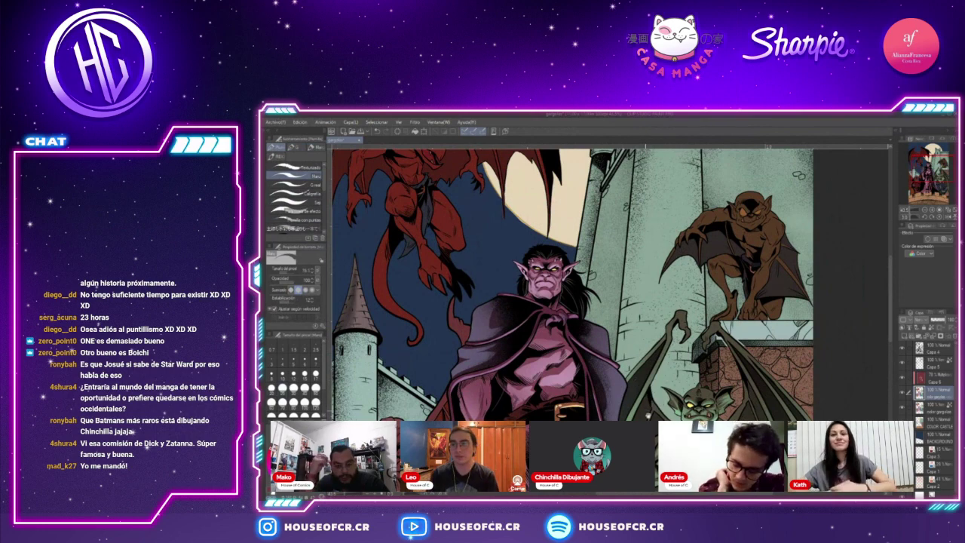
scroll(651, 435, "up", 2)
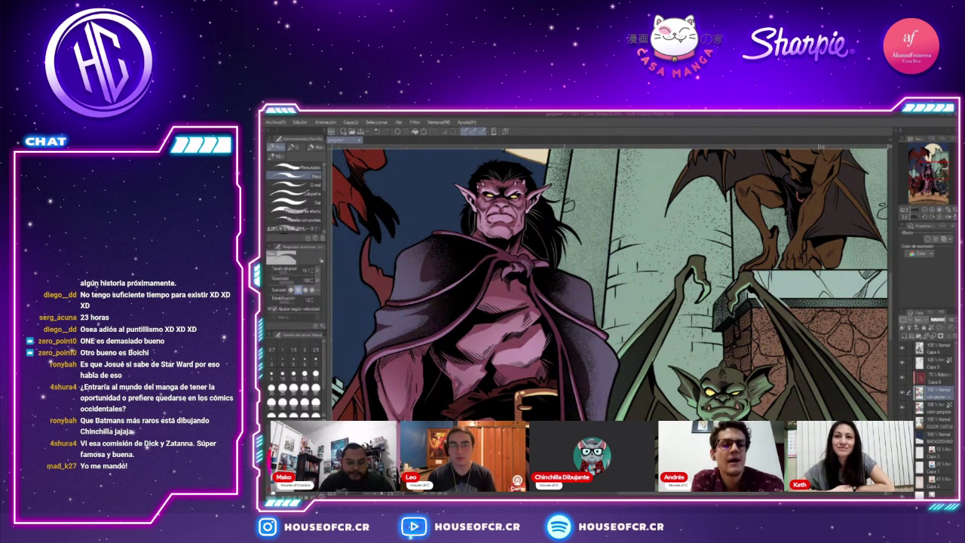
scroll(458, 430, "down", 5)
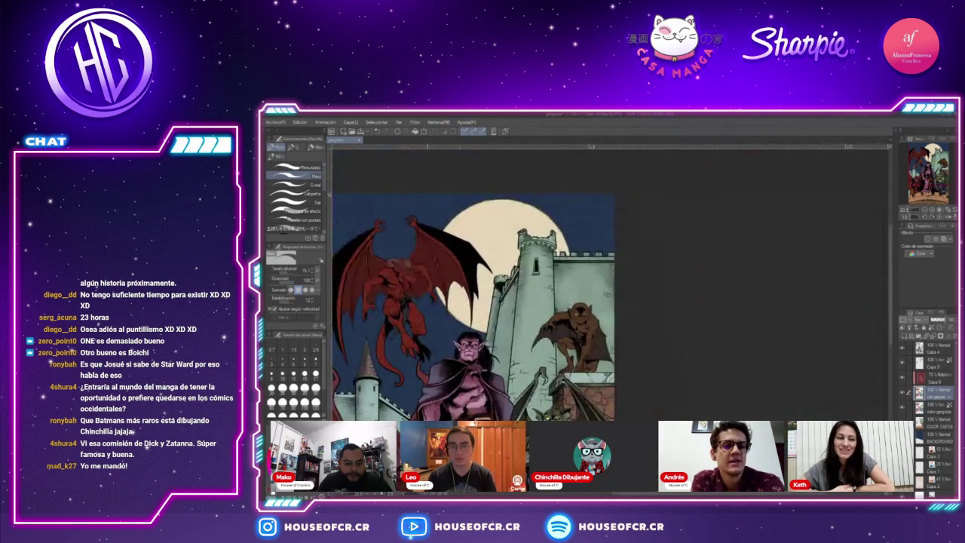
left_click_drag(462, 429, 602, 315)
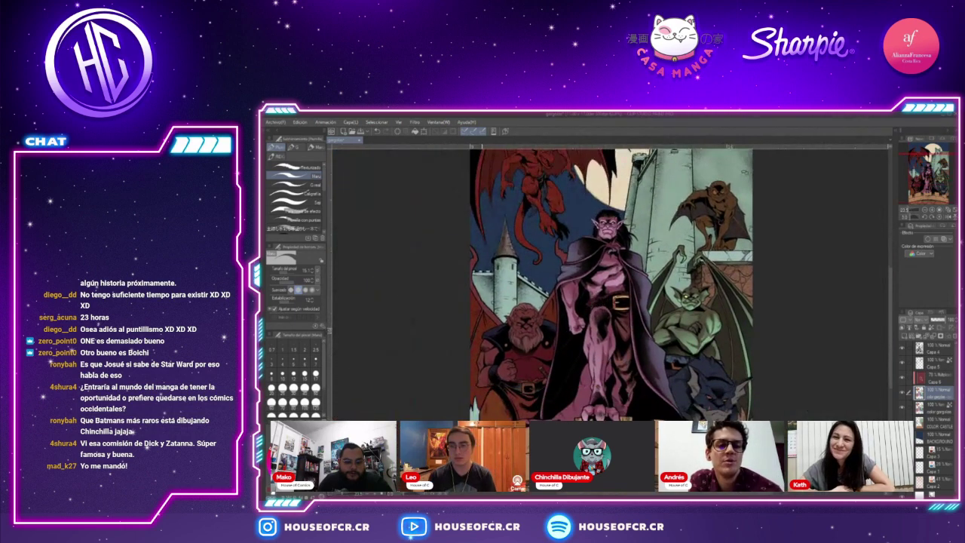
left_click_drag(469, 412, 388, 414)
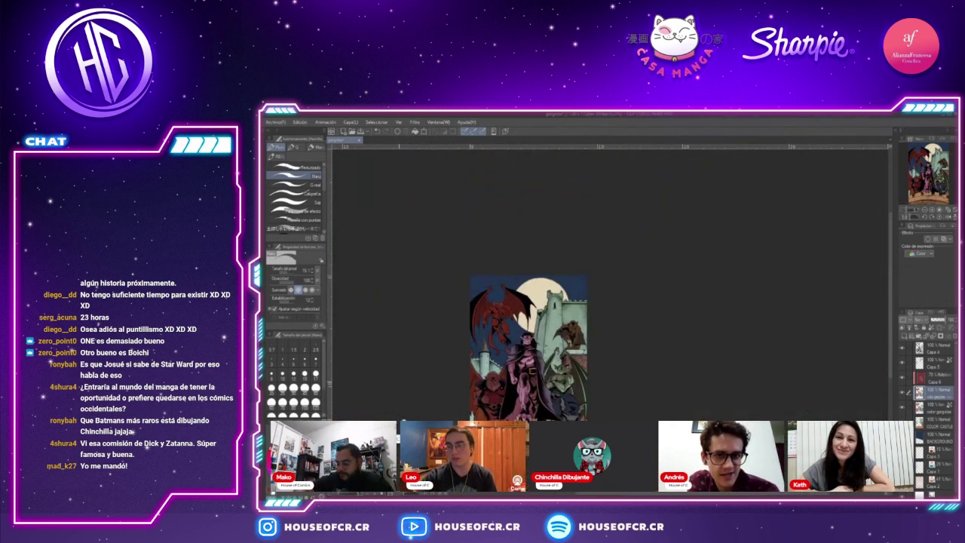
key("ctrl+0")
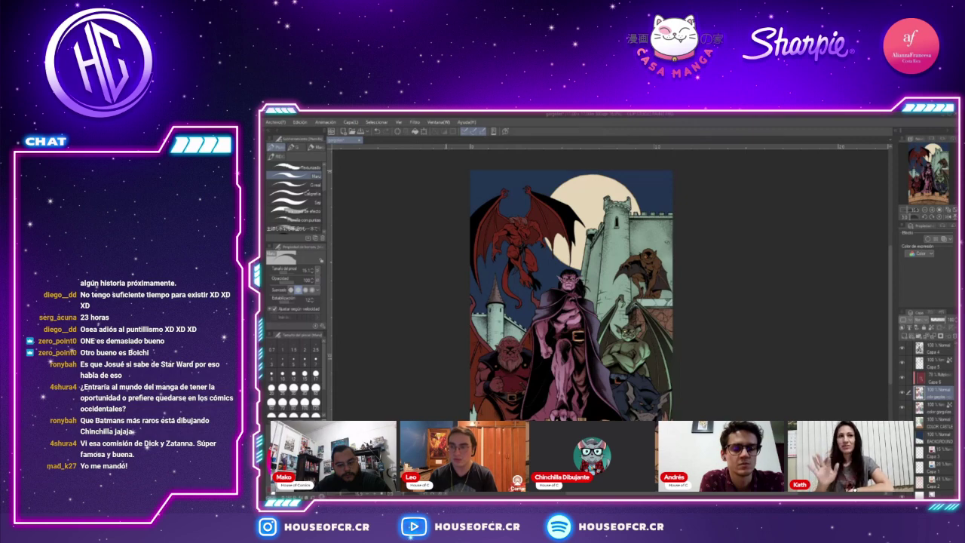
Lasso the dark blue gargoyle's eyes, brighten them to a pale yellow glow, and deselect
key("m")
scroll(483, 407, "up", 3)
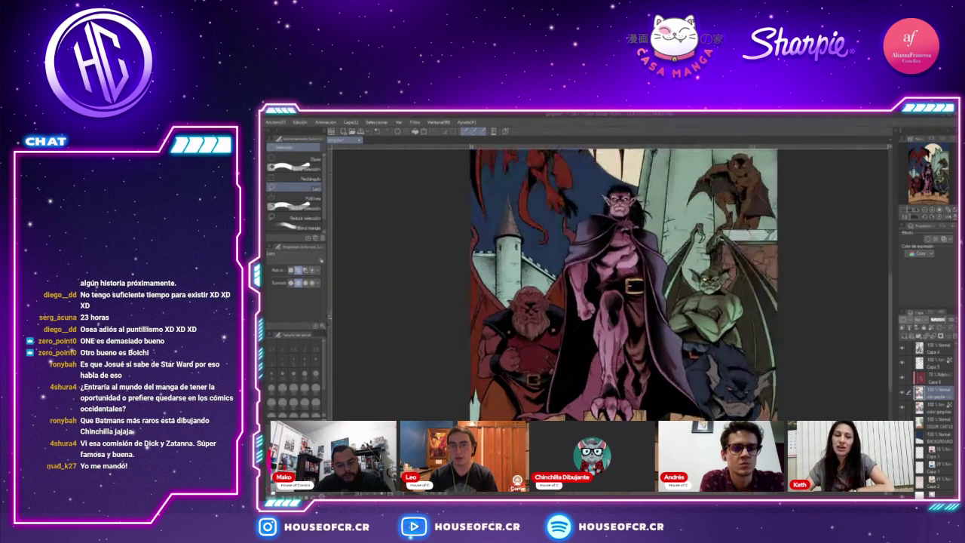
scroll(690, 377, "up", 5)
left_click_drag(678, 301, 546, 304)
mouse_move(654, 348)
left_mouse_down()
mouse_move(707, 357)
mouse_move(696, 359)
left_mouse_up()
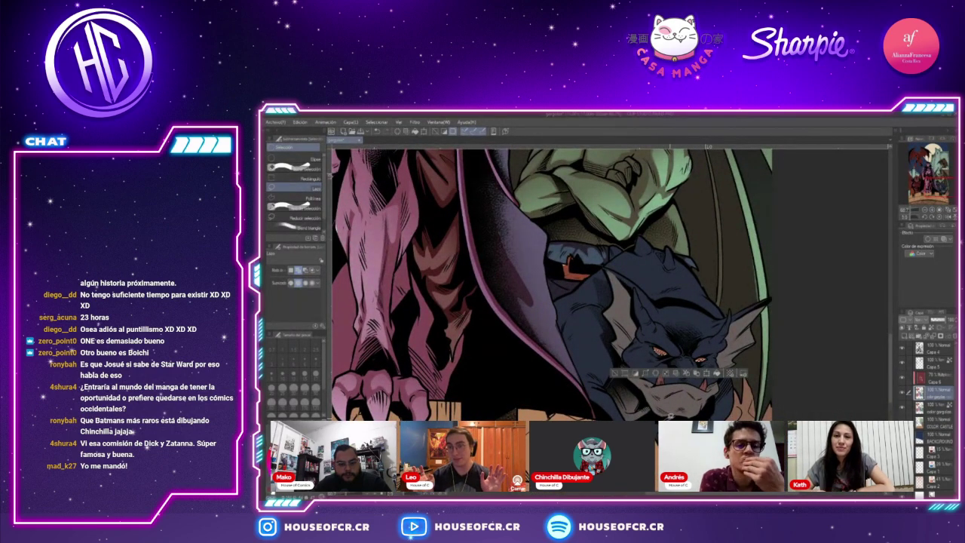
scroll(682, 399, "up", 2)
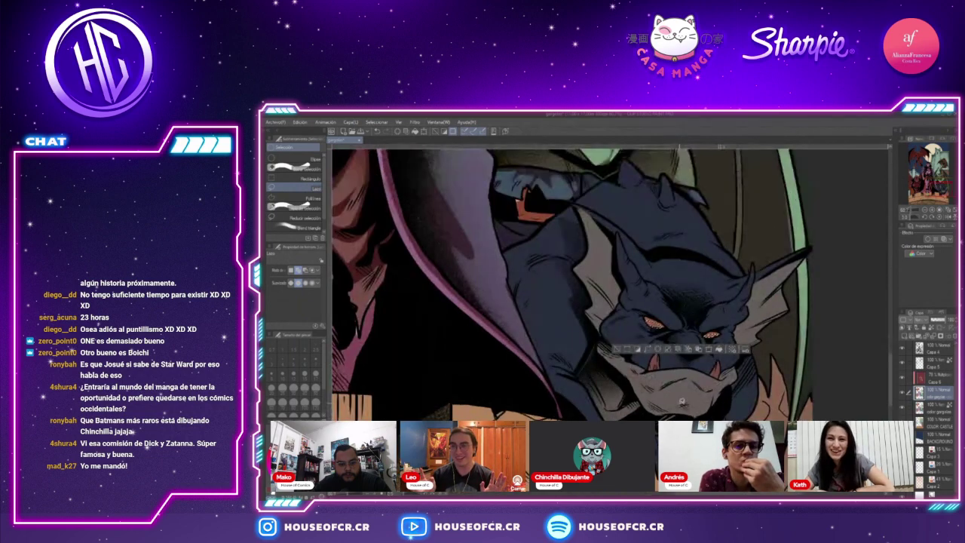
left_click(616, 351)
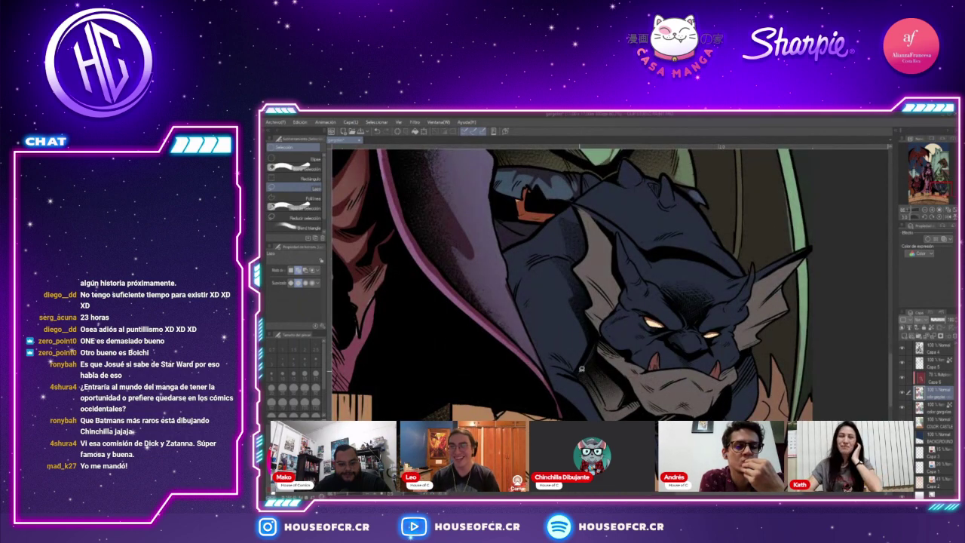
Lasso the highlight areas on the dark blue gargoyle's horn beside the purple cape and the brow ridge beneath it
scroll(439, 409, "down", 5)
scroll(400, 414, "up", 6)
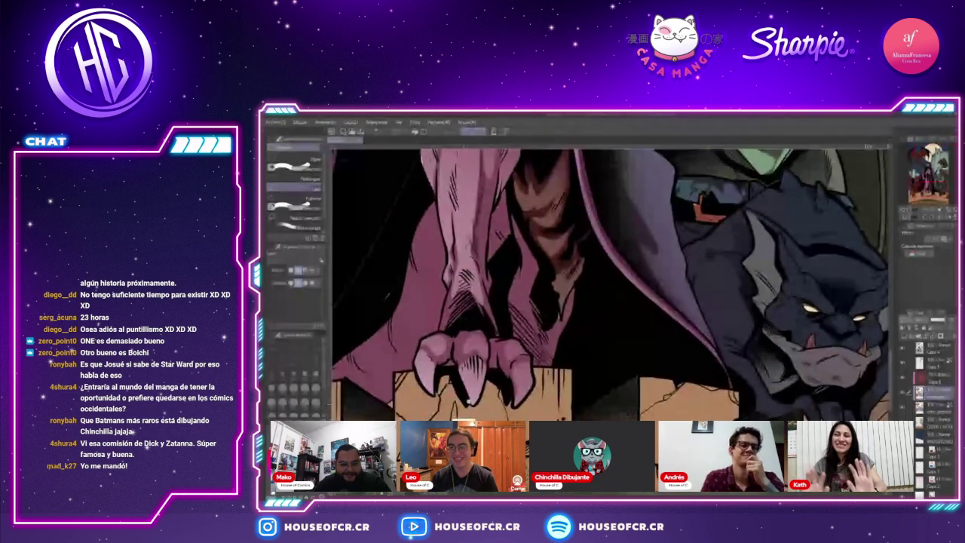
mouse_move(851, 294)
left_mouse_down()
mouse_move(811, 350)
mouse_move(656, 416)
mouse_move(663, 328)
left_mouse_up()
scroll(656, 414, "down", 3)
scroll(712, 279, "up", 3)
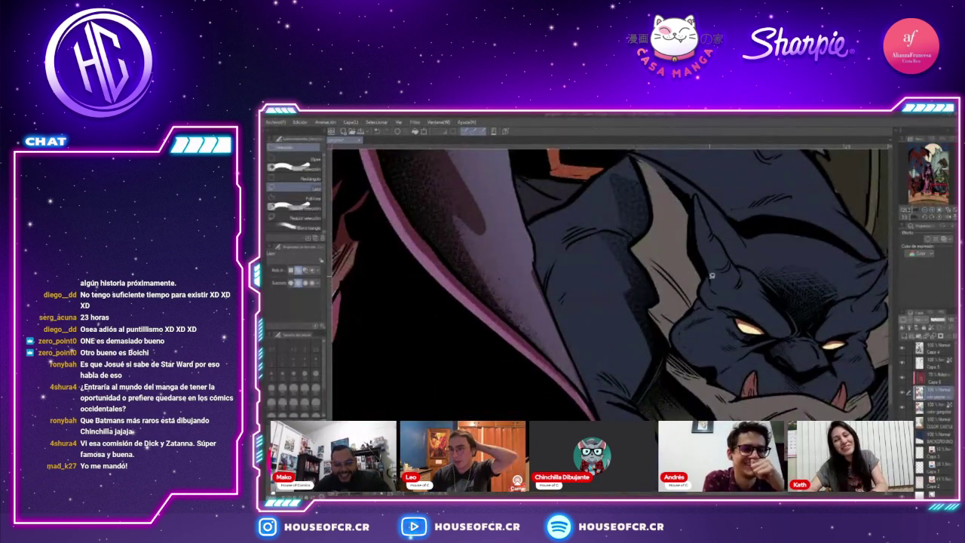
mouse_move(709, 284)
left_mouse_down()
mouse_move(738, 270)
mouse_move(714, 267)
mouse_move(728, 264)
mouse_move(707, 239)
left_mouse_up()
left_click_drag(701, 208, 702, 253)
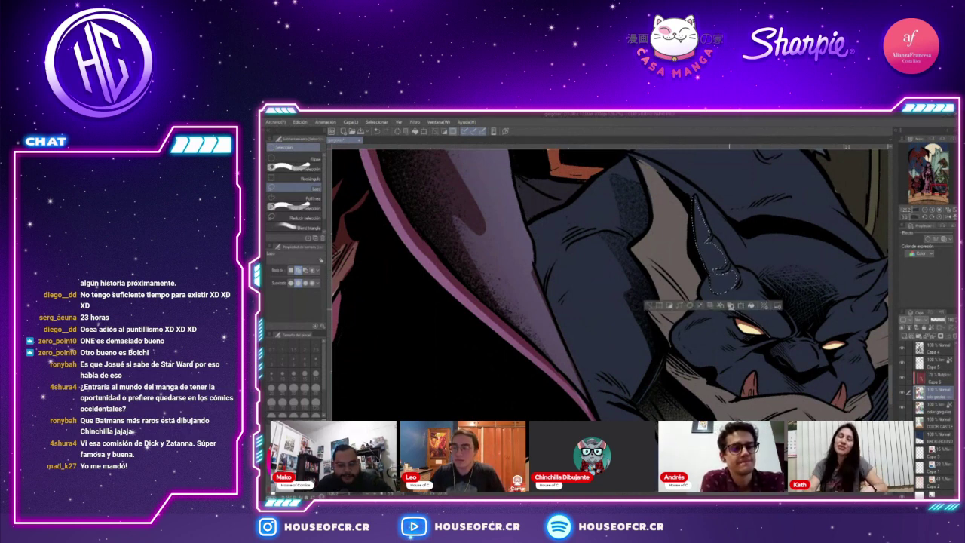
mouse_move(720, 303)
left_mouse_down()
mouse_move(754, 301)
mouse_move(782, 311)
mouse_move(792, 328)
mouse_move(770, 334)
mouse_move(720, 308)
left_mouse_up()
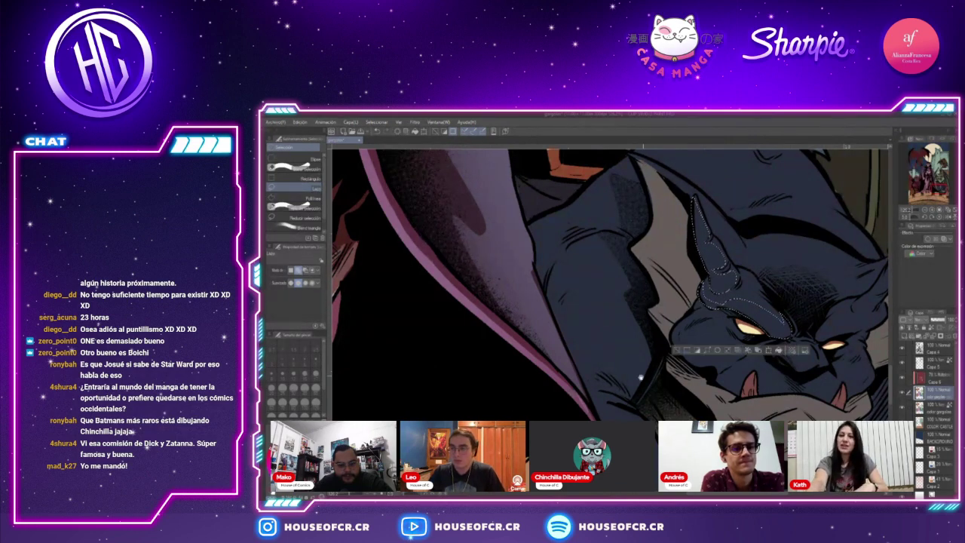
Add the dark blue gargoyle's other horn and brow, its cheeks, nose and lower jaw to the lasso selection
scroll(613, 404, "down", 3)
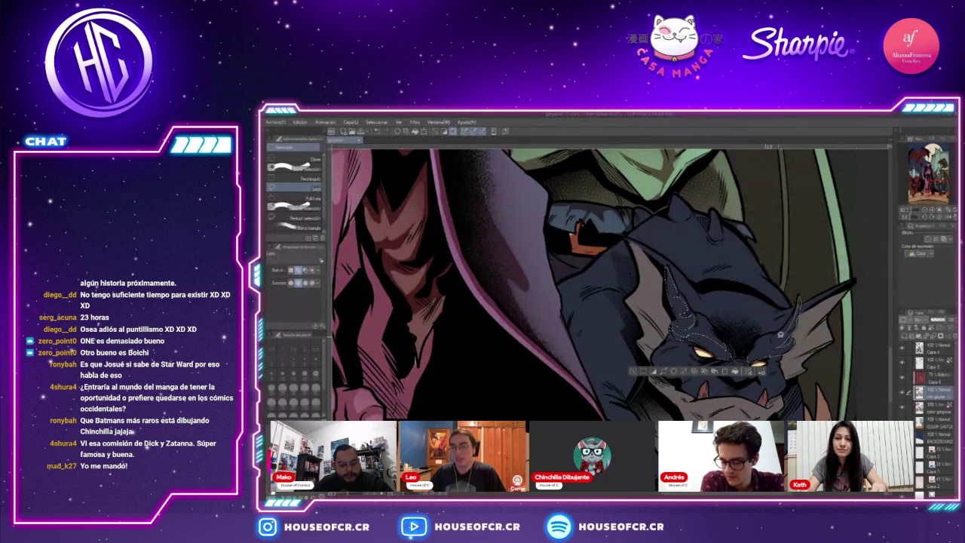
left_click_drag(750, 355, 776, 334)
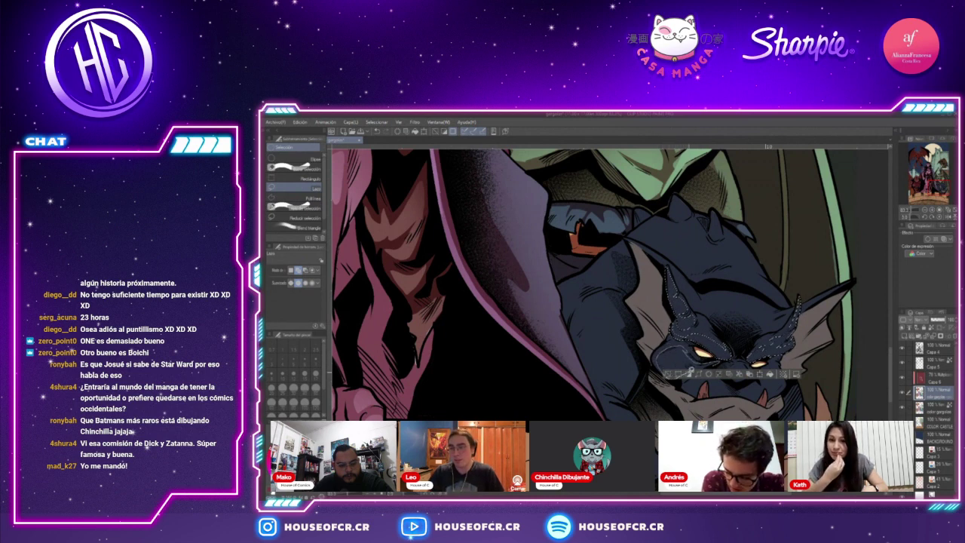
left_click_drag(701, 370, 722, 360)
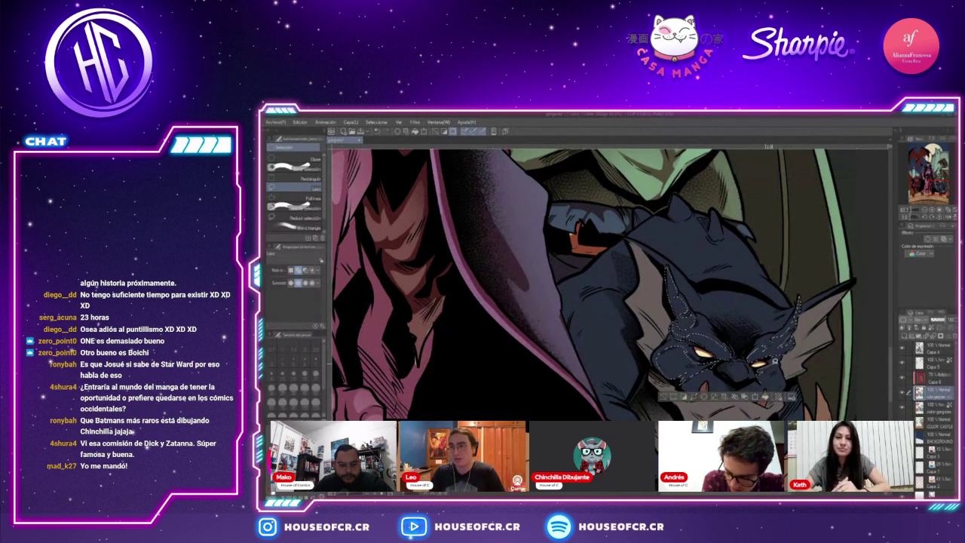
mouse_move(786, 380)
left_mouse_down()
mouse_move(769, 386)
mouse_move(728, 363)
left_mouse_up()
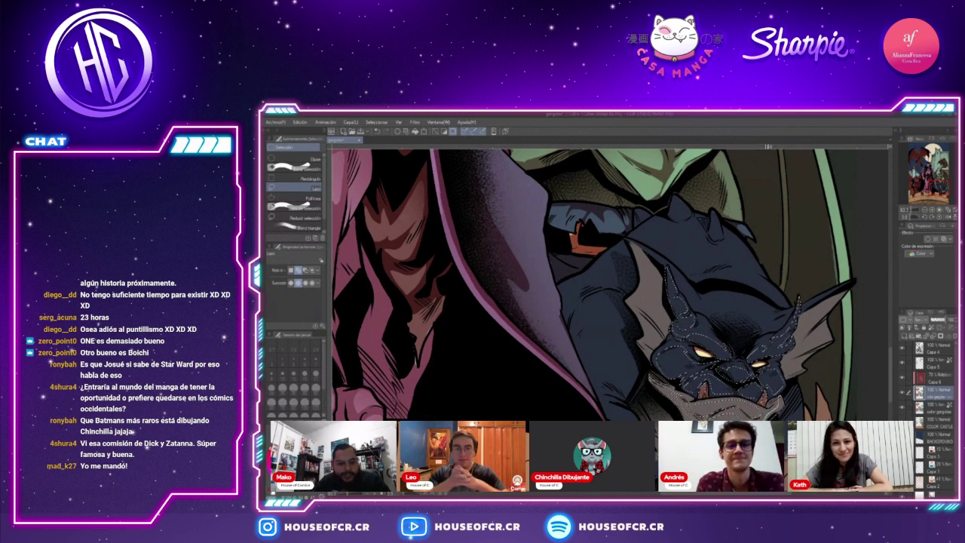
Airbrush soft pale light over the selected horns, brow, nose and jaw of the dark blue gargoyle, and deselect
key("b")
key("b")
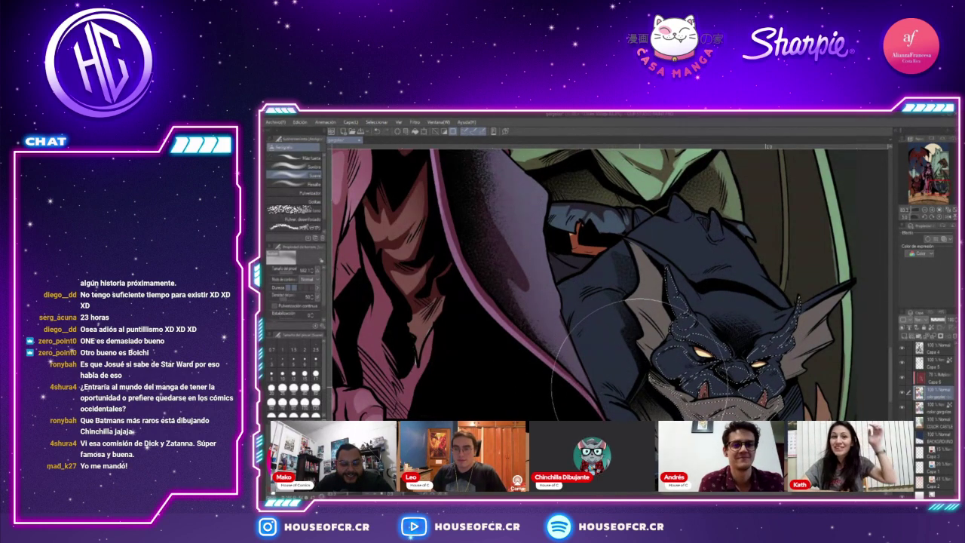
left_click_drag(629, 387, 564, 292)
mouse_move(578, 339)
left_mouse_down()
mouse_move(582, 329)
mouse_move(592, 339)
mouse_move(690, 342)
mouse_move(660, 333)
left_mouse_up()
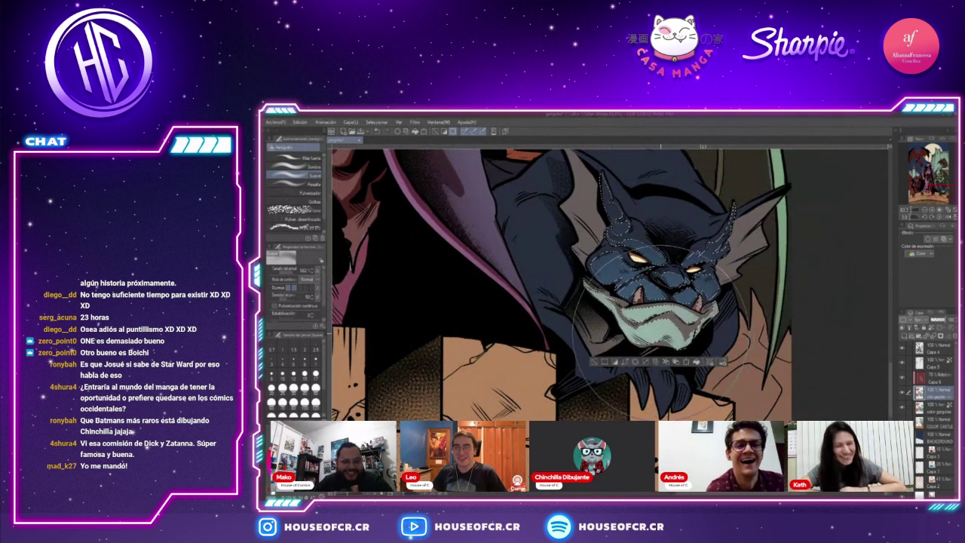
left_click(594, 362)
scroll(463, 424, "down", 5)
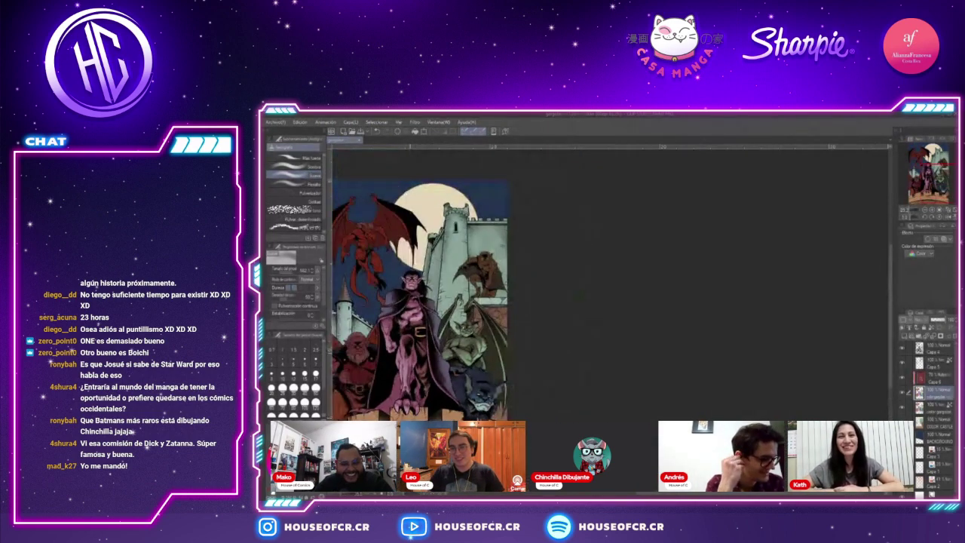
scroll(445, 422, "up", 2)
scroll(431, 441, "up", 2)
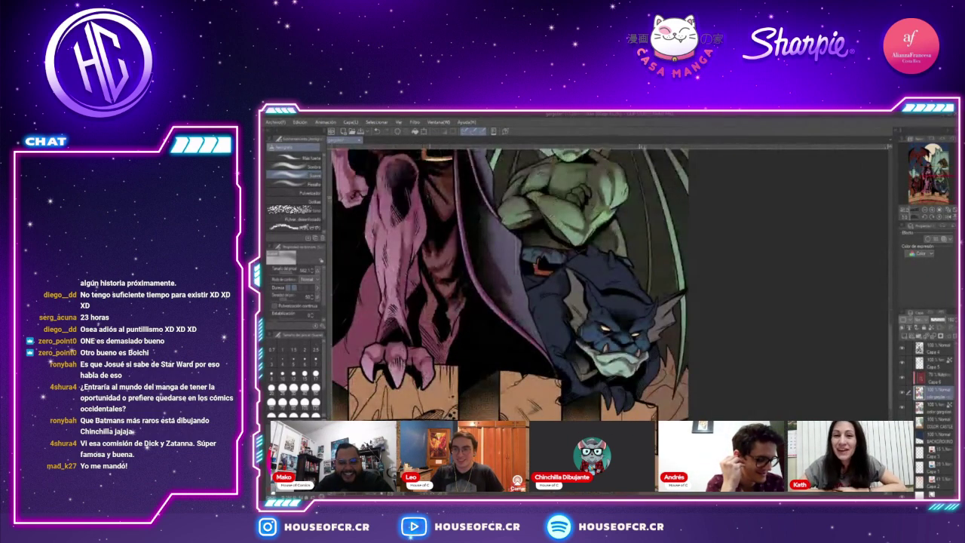
scroll(500, 309, "down", 2)
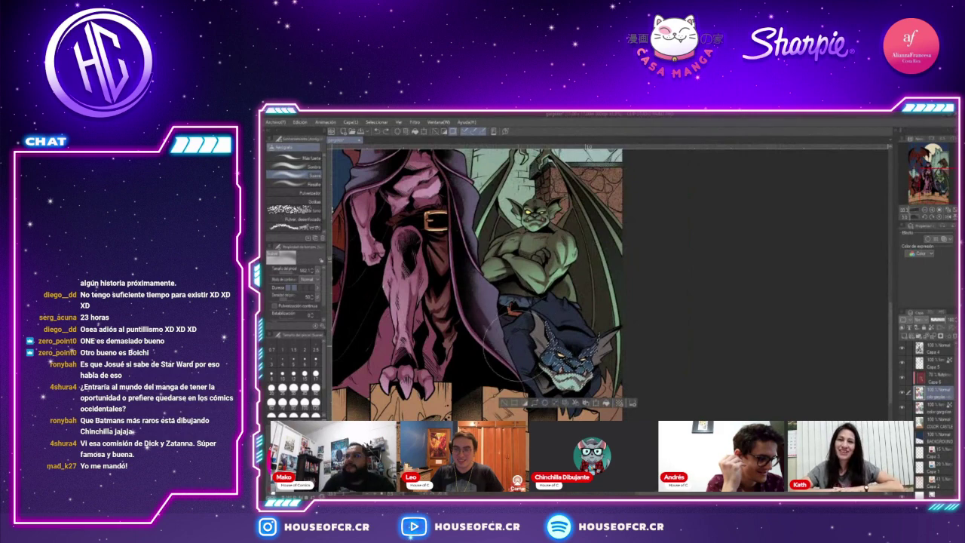
key("ctrl+d")
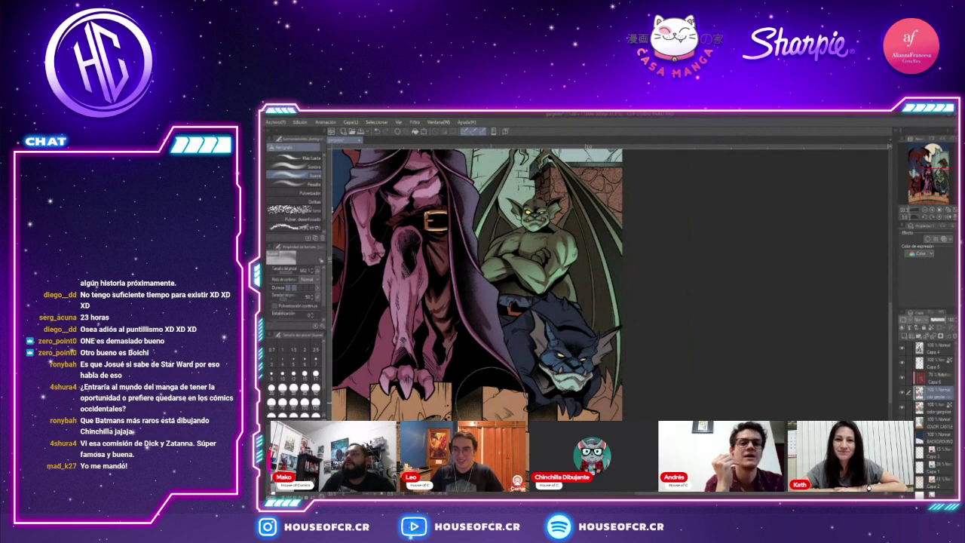
Undo the last deselection around the dark blue gargoyle's face, and clear the selection again
scroll(448, 417, "down", 3)
scroll(450, 399, "up", 3)
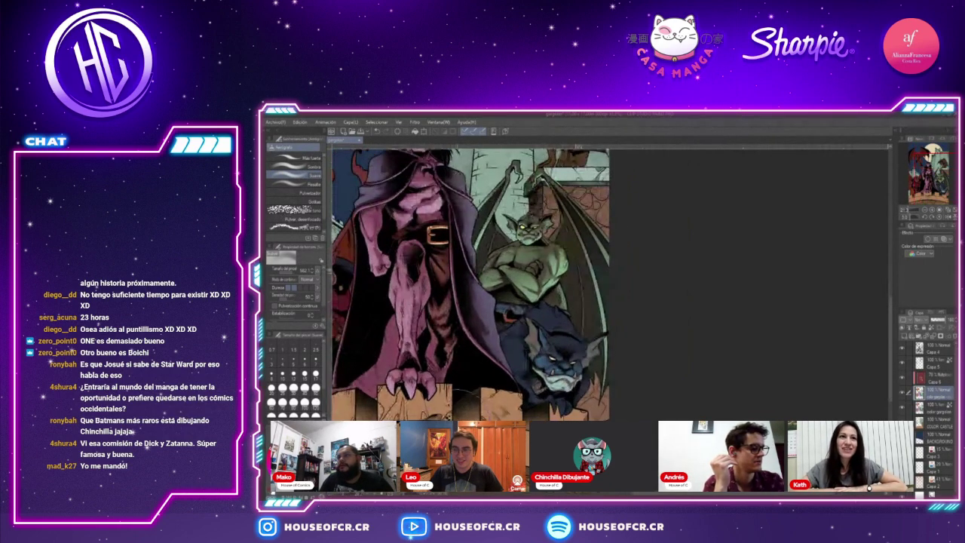
key("ctrl+z")
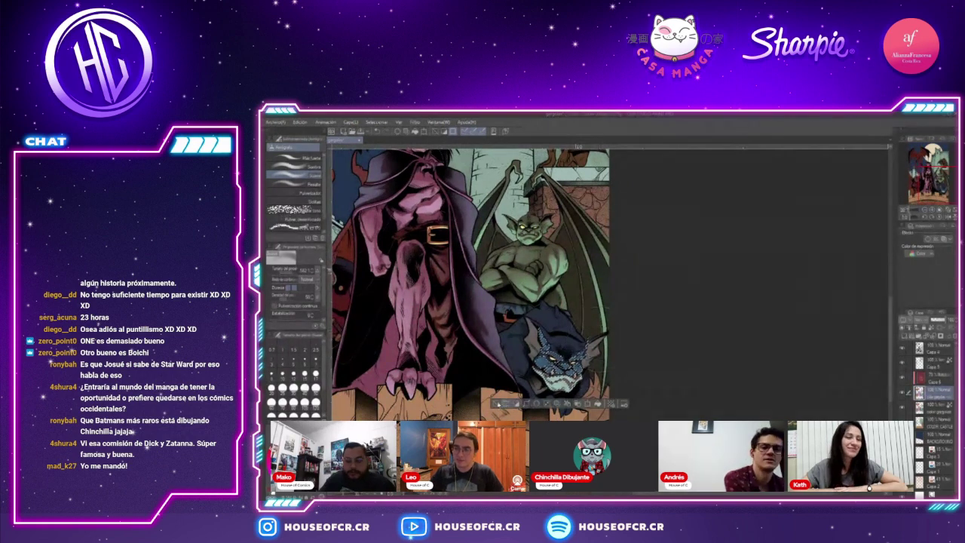
left_click(491, 403)
Lasso the grey inner membranes of both of the dark blue gargoyle's ears
scroll(488, 399, "down", 3)
scroll(488, 400, "up", 3)
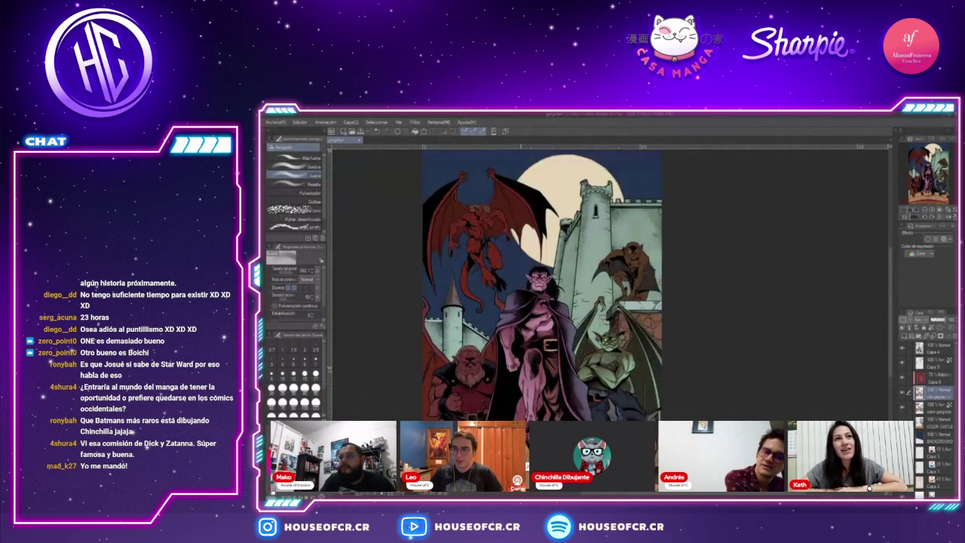
scroll(639, 407, "up", 3)
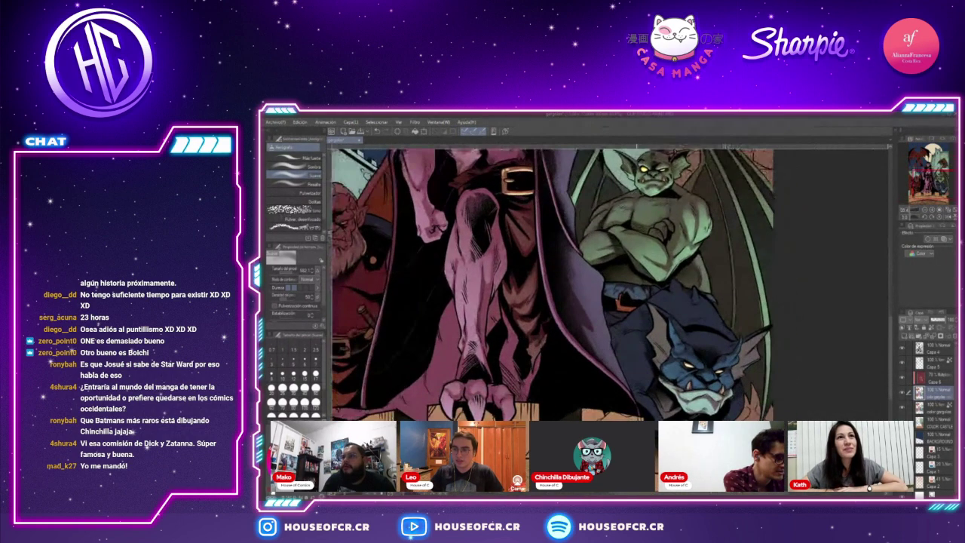
key("m")
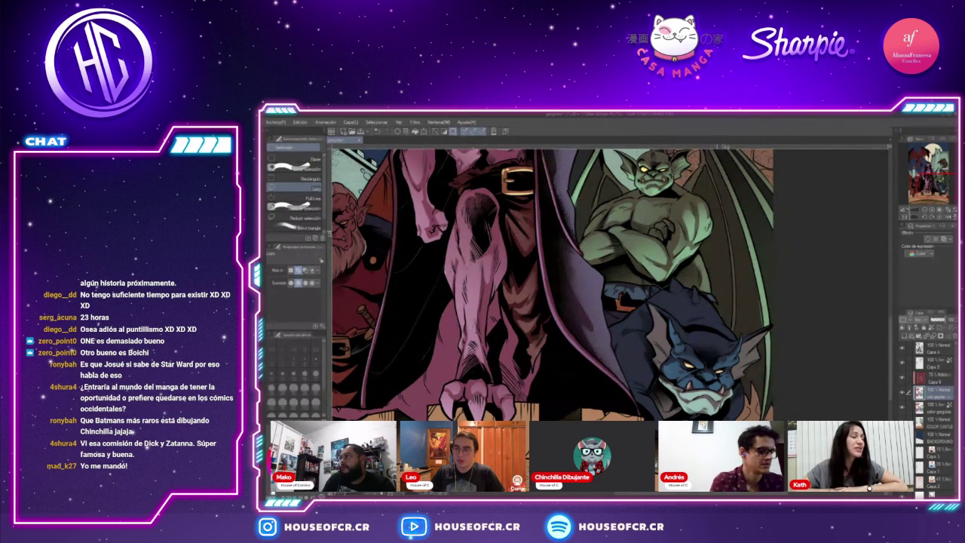
scroll(711, 426, "up", 2)
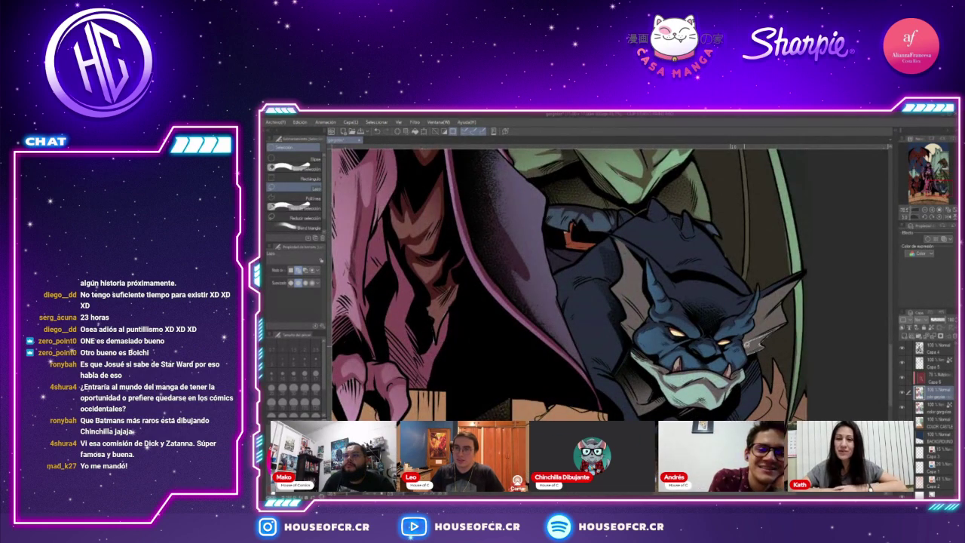
mouse_move(784, 315)
left_mouse_down()
mouse_move(790, 291)
mouse_move(774, 308)
mouse_move(789, 283)
mouse_move(775, 308)
left_mouse_up()
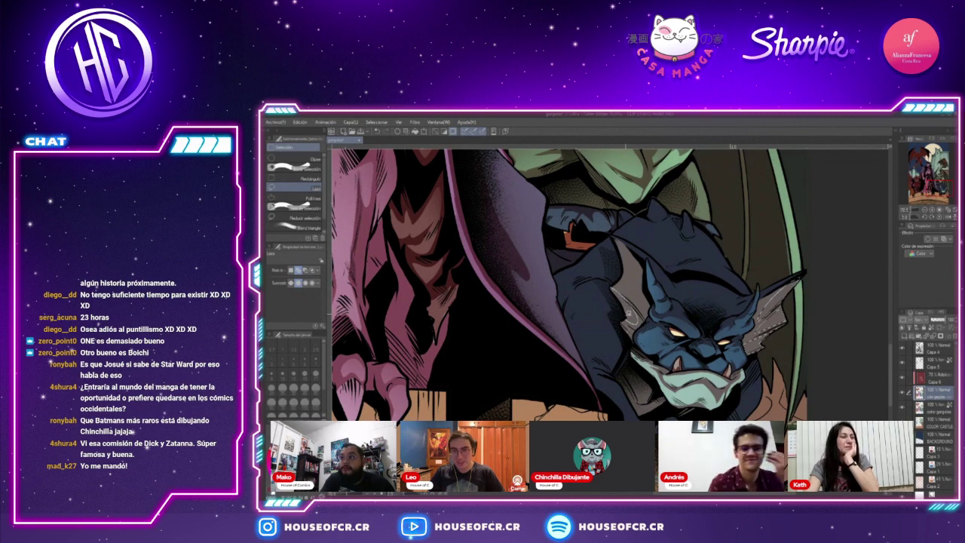
mouse_move(616, 284)
left_mouse_down()
mouse_move(643, 304)
mouse_move(639, 271)
mouse_move(613, 234)
mouse_move(617, 285)
left_mouse_up()
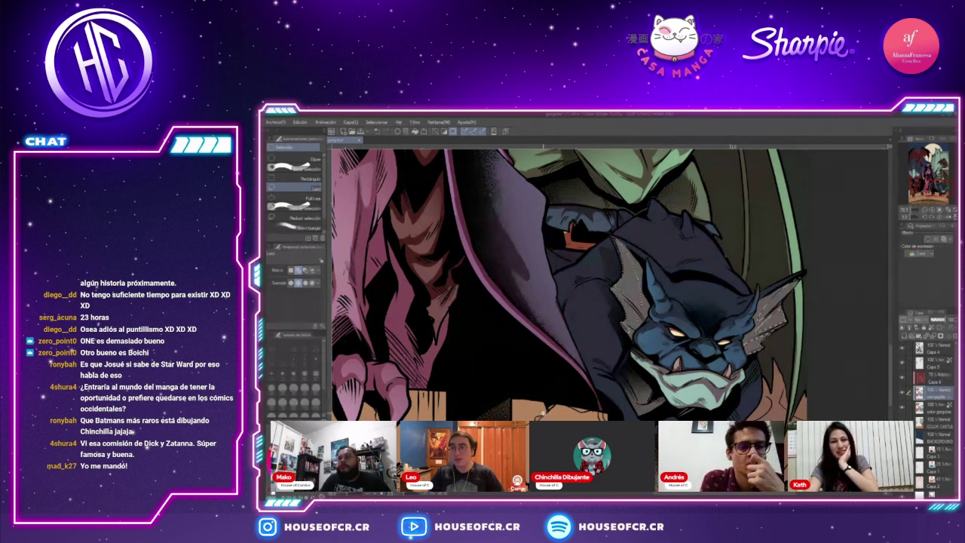
scroll(541, 414, "down", 3)
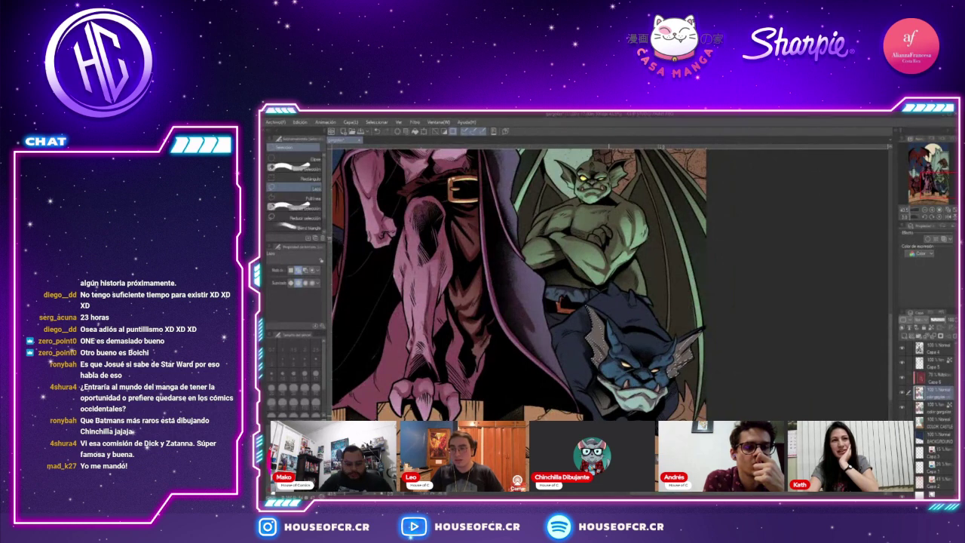
Airbrush soft pale light onto the selected ear membranes of the dark blue gargoyle, and deselect
key("b")
left_click_drag(582, 331, 583, 339)
left_click_drag(677, 352, 673, 363)
left_click_drag(579, 362, 582, 368)
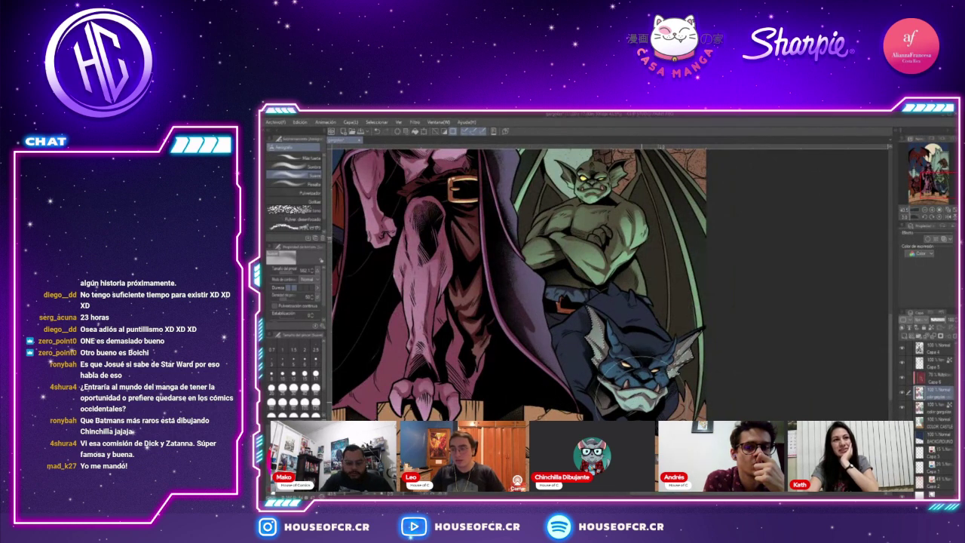
key("ctrl+d")
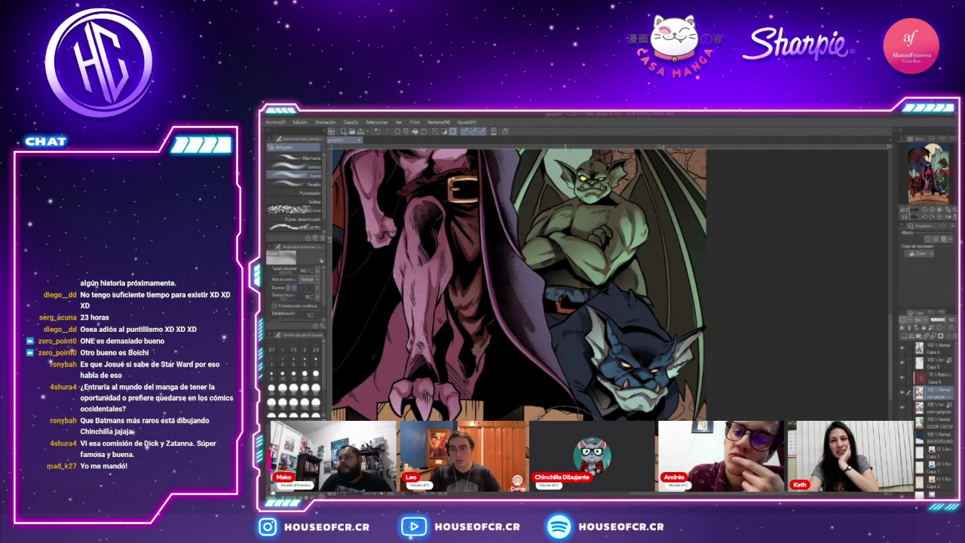
Lasso a highlight area on the dark blue gargoyle's shoulder and upper arm beside the purple cape
scroll(431, 441, "down", 5)
scroll(423, 444, "up", 6)
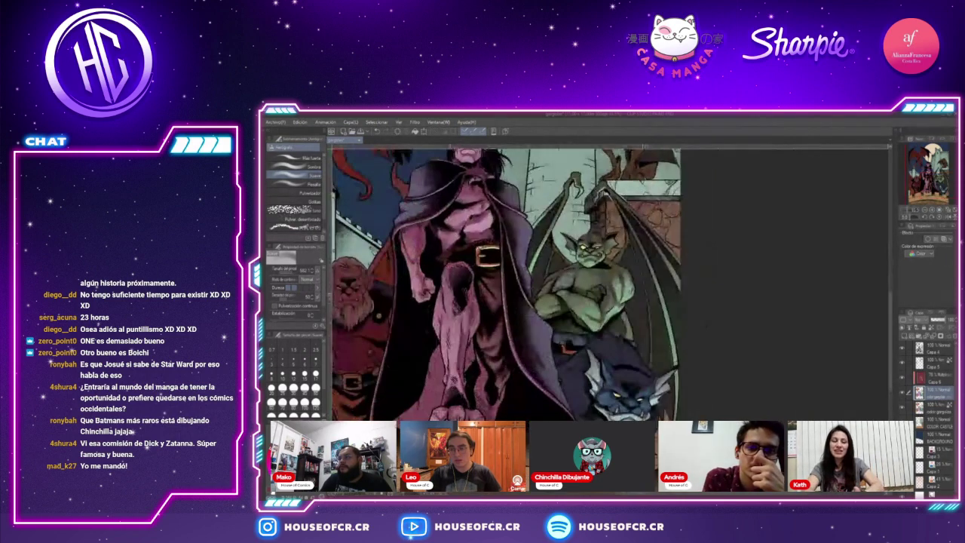
scroll(675, 444, "down", 3)
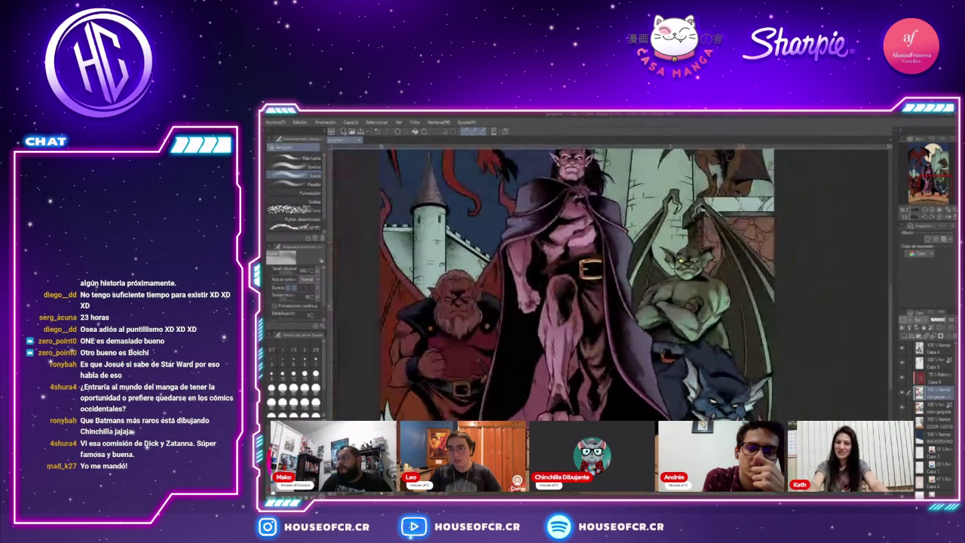
scroll(659, 445, "up", 2)
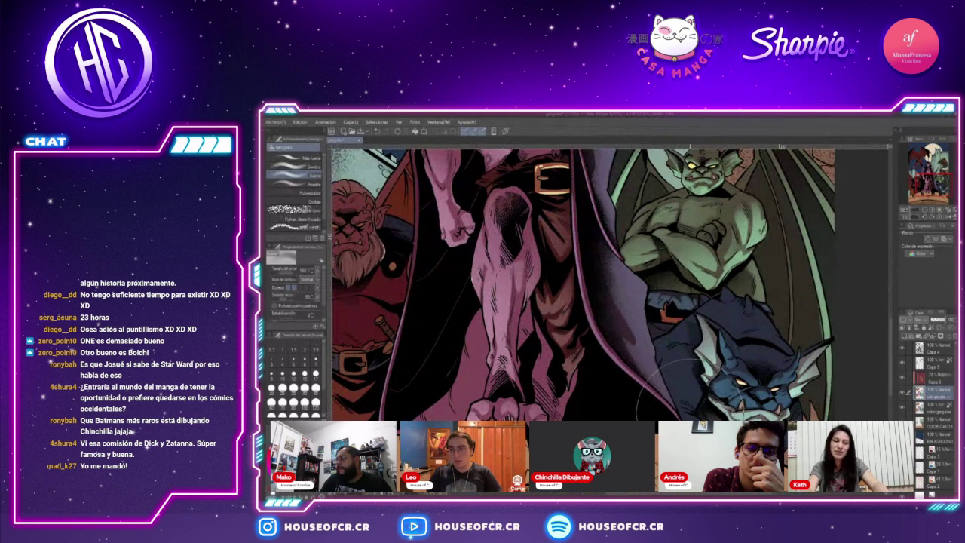
key("m")
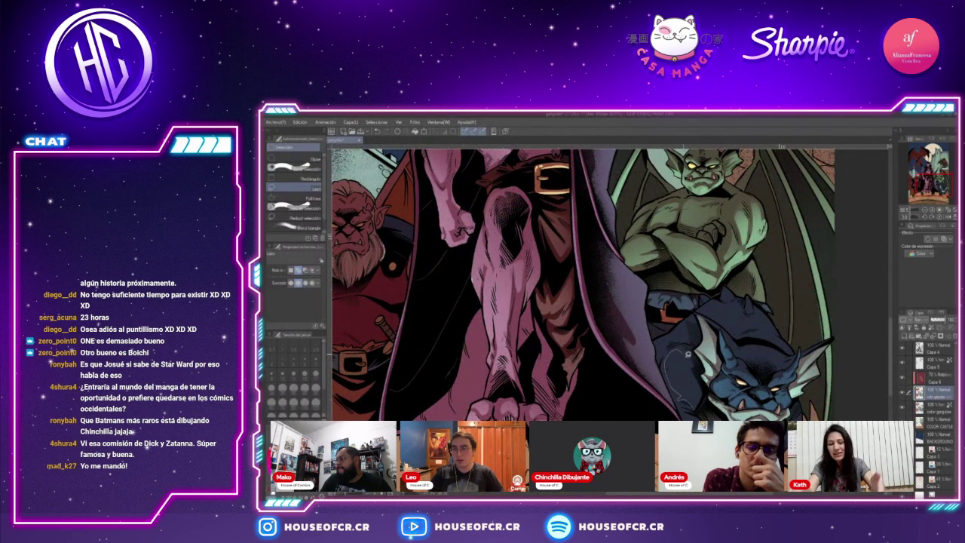
left_click_drag(691, 367, 697, 411)
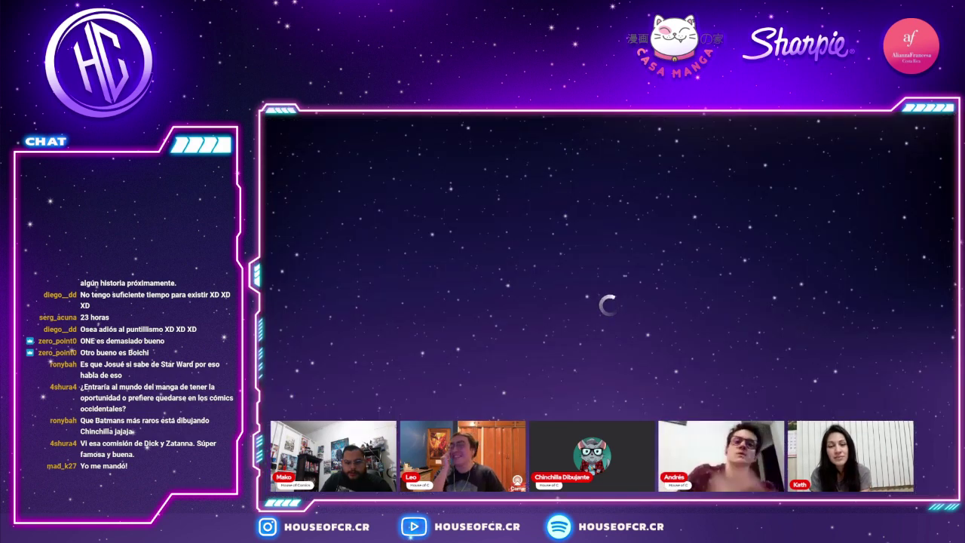
Switch to Instagram and browse a comic artist's gallery of ink drawings, pencil sketches and colour covers
scroll(765, 367, "down", 1)
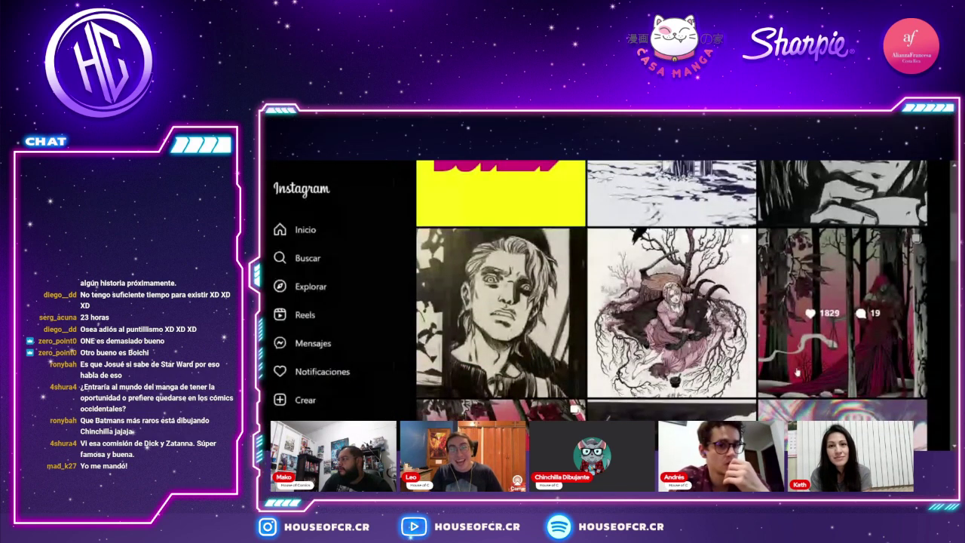
scroll(797, 369, "down", 1)
scroll(797, 371, "down", 1)
scroll(795, 372, "down", 2)
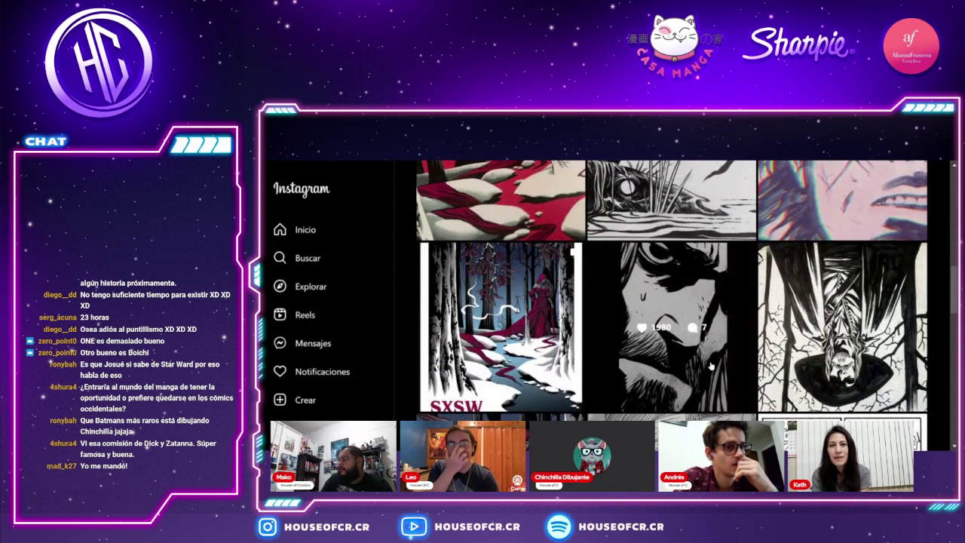
scroll(710, 365, "down", 2)
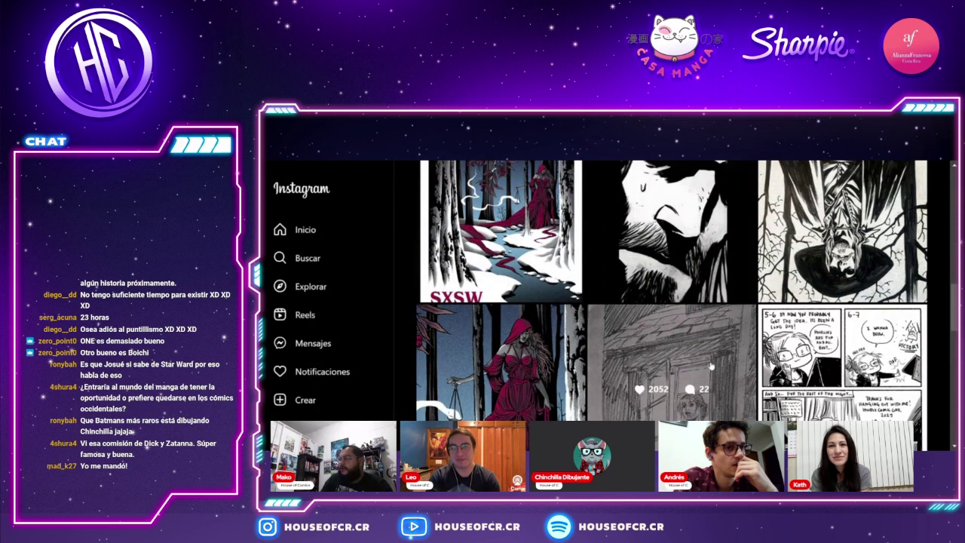
scroll(710, 366, "down", 2)
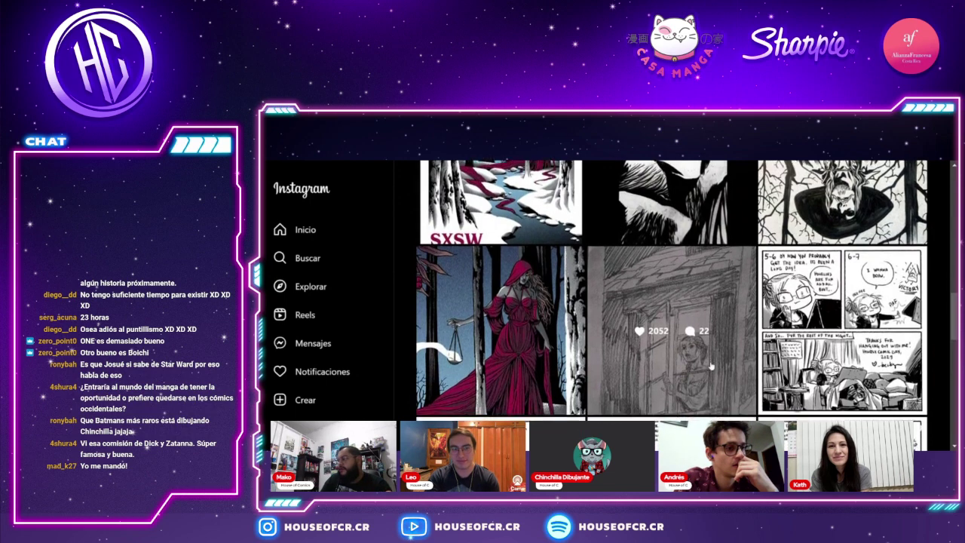
scroll(710, 365, "down", 1)
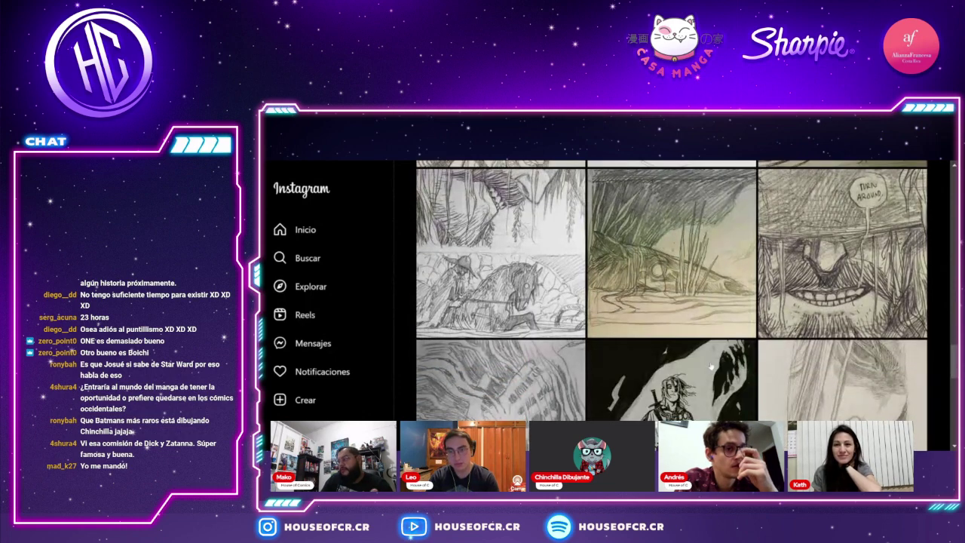
scroll(710, 367, "down", 1)
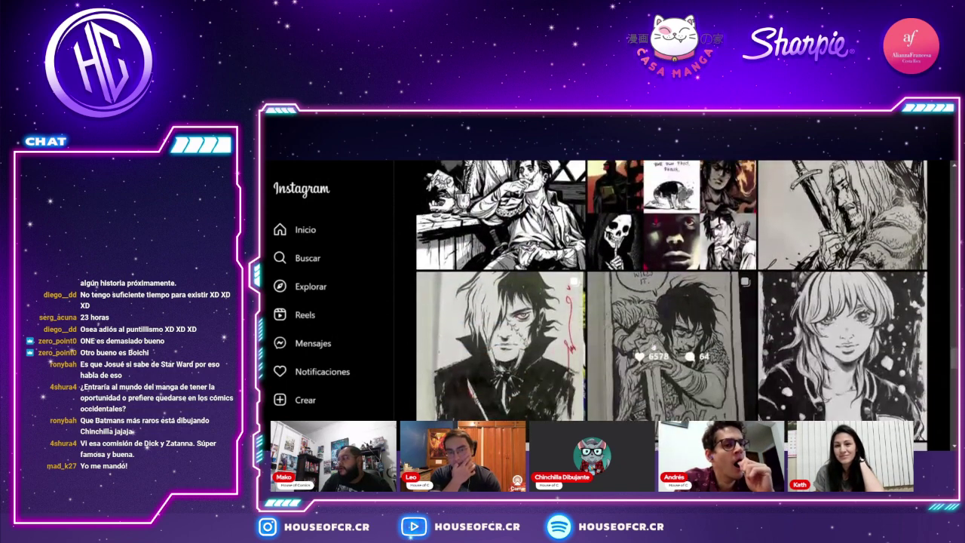
scroll(653, 347, "down", 3)
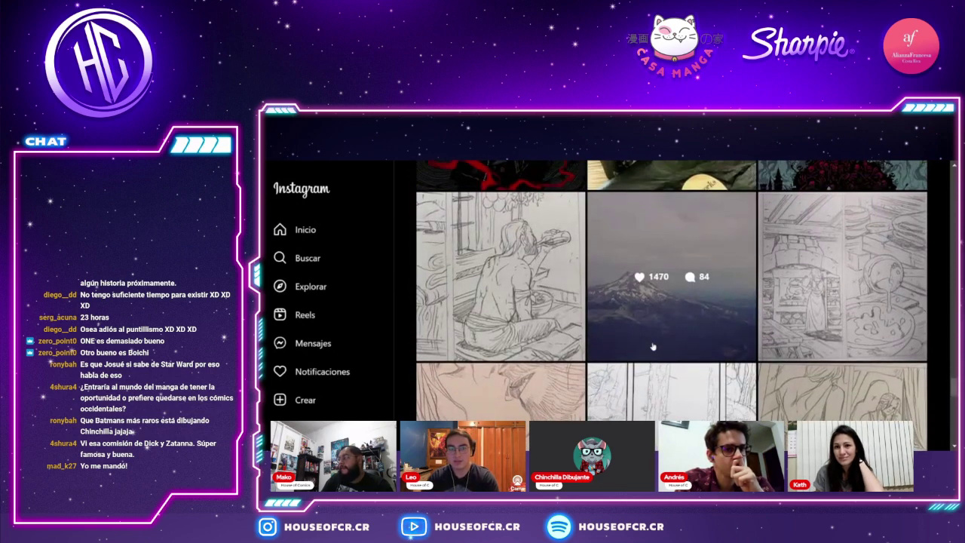
scroll(653, 347, "down", 3)
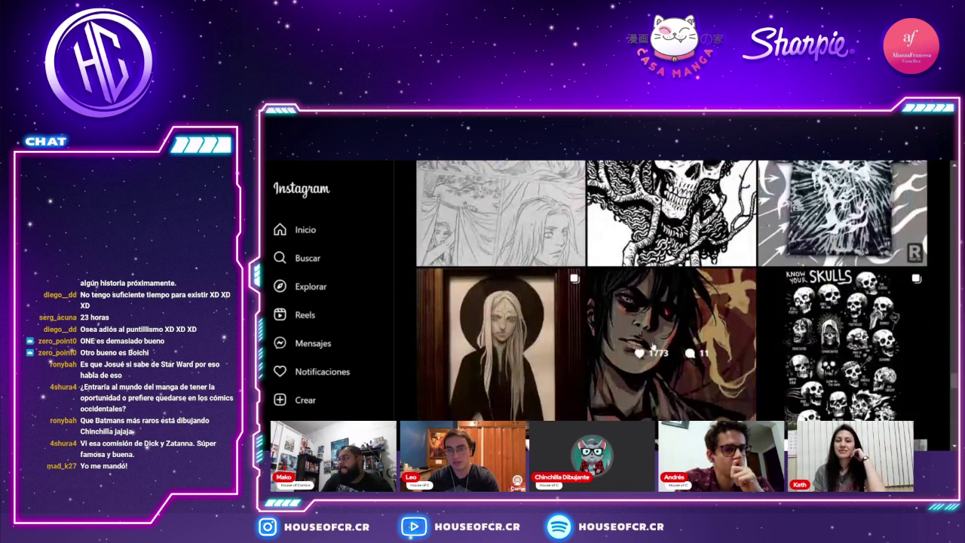
scroll(652, 347, "down", 5)
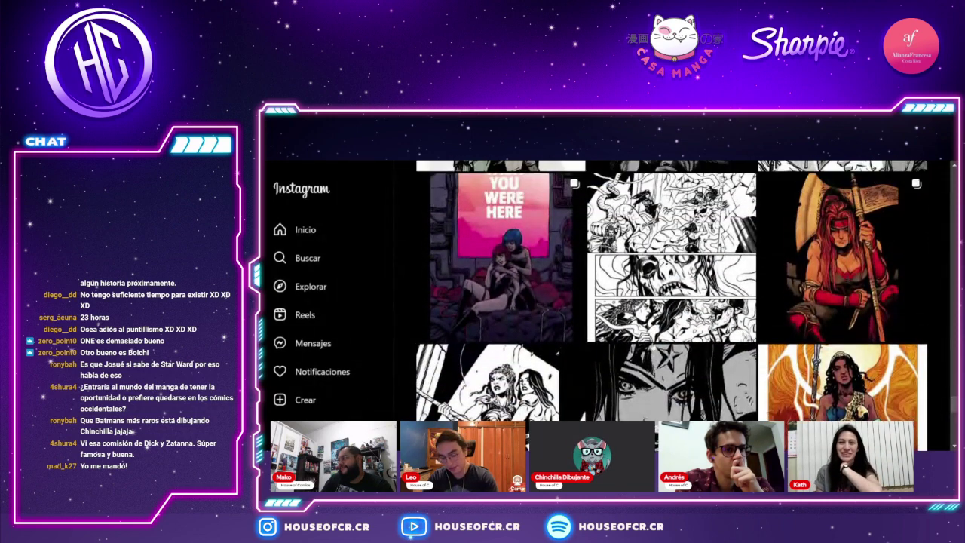
scroll(653, 347, "down", 2)
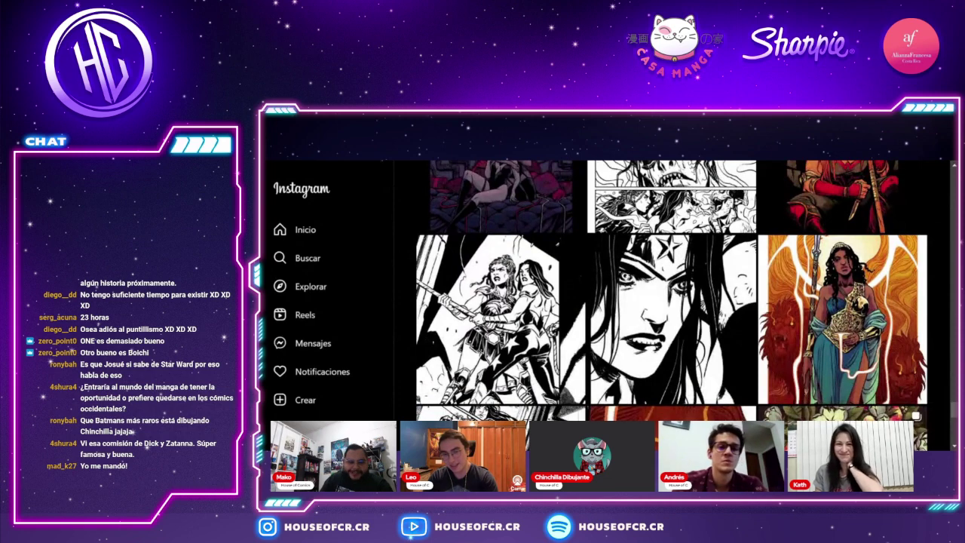